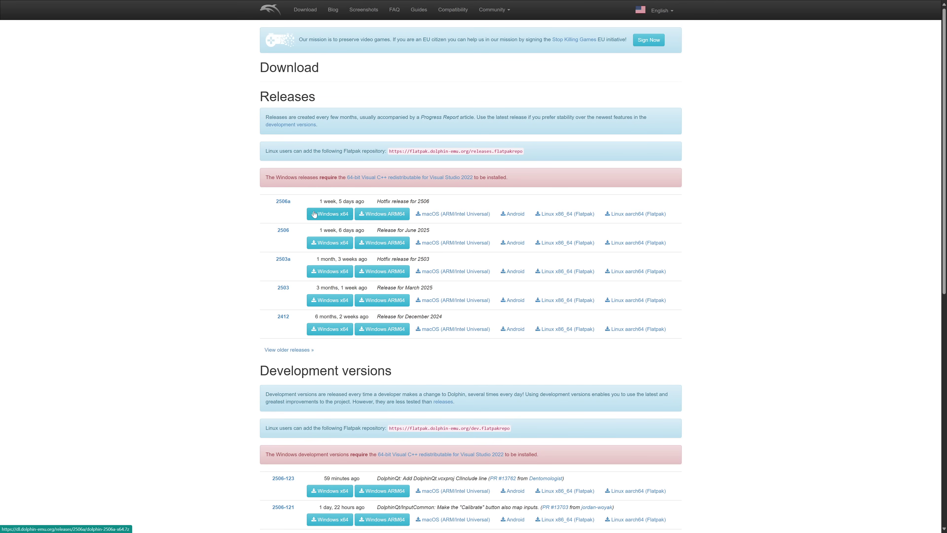
Download the Windows x64 build of Dolphin release 2506a and extract its archive with 7-Zip into a dolphin-2506a-x64 folder
left_click(333, 216)
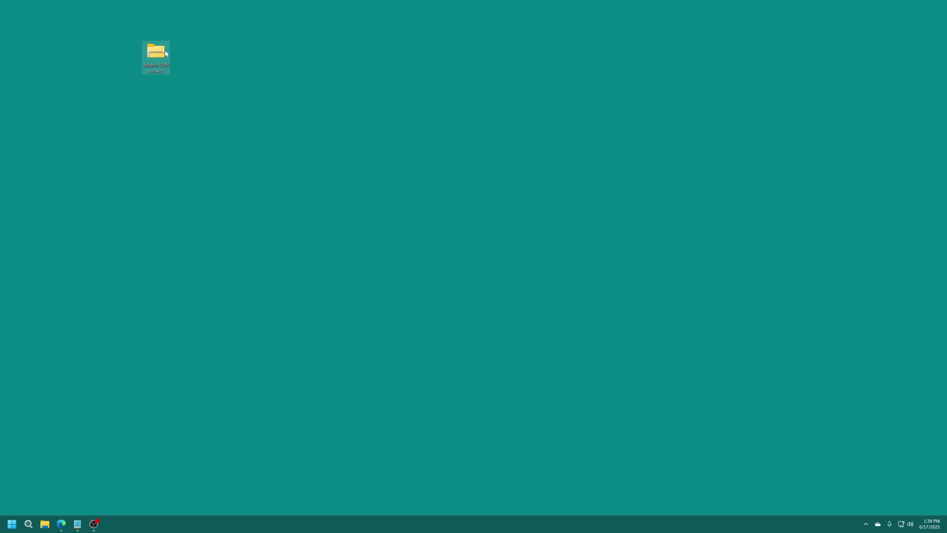
right_click(160, 49)
mouse_move(186, 82)
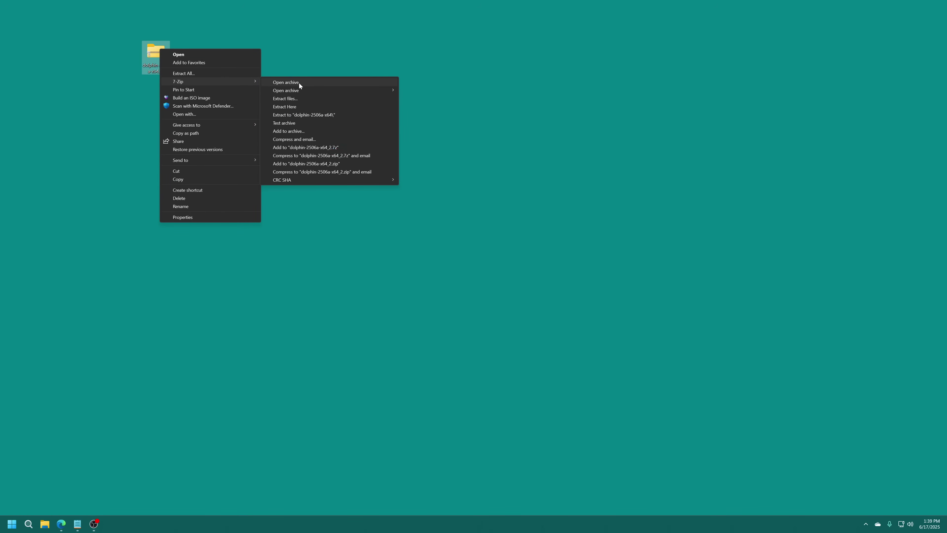
left_click(304, 108)
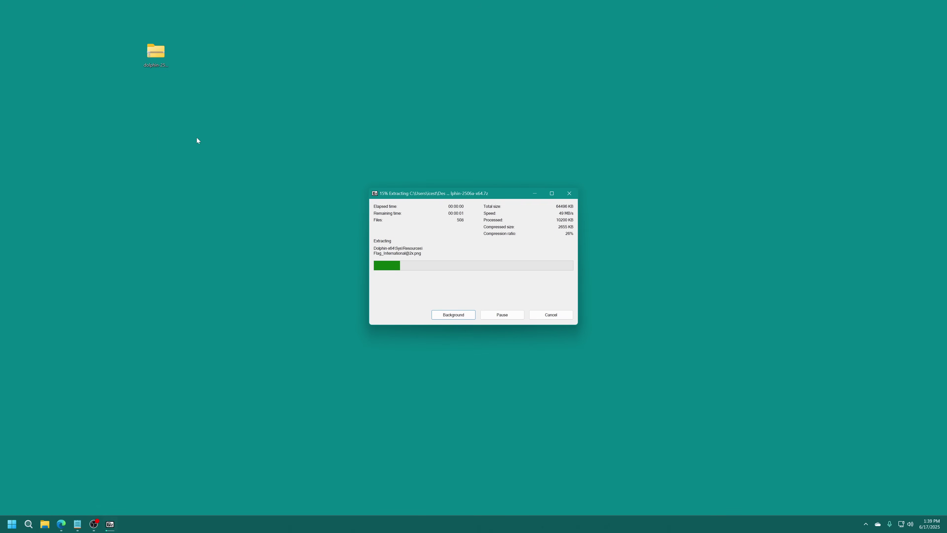
Delete the downloaded archive from the desktop and open the extracted dolphin-2506a-x64 folder to check its contents
left_click_drag(201, 13, 105, 105)
key("Delete")
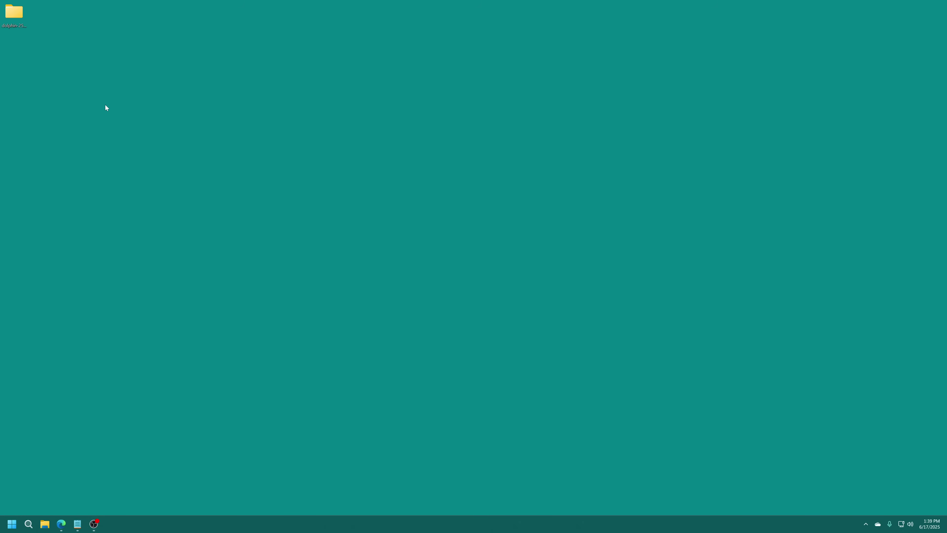
double_click(16, 15)
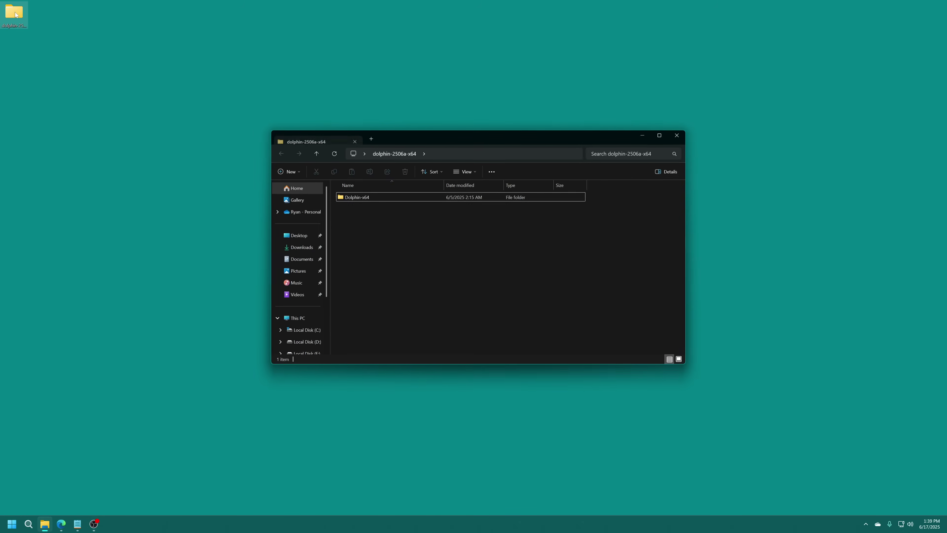
double_click(365, 197)
key("alt+Left")
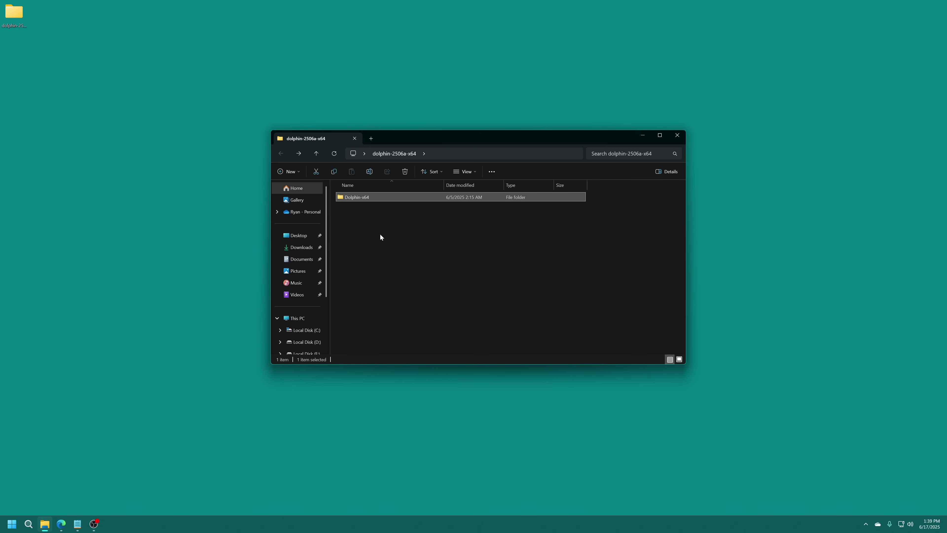
left_click(378, 236)
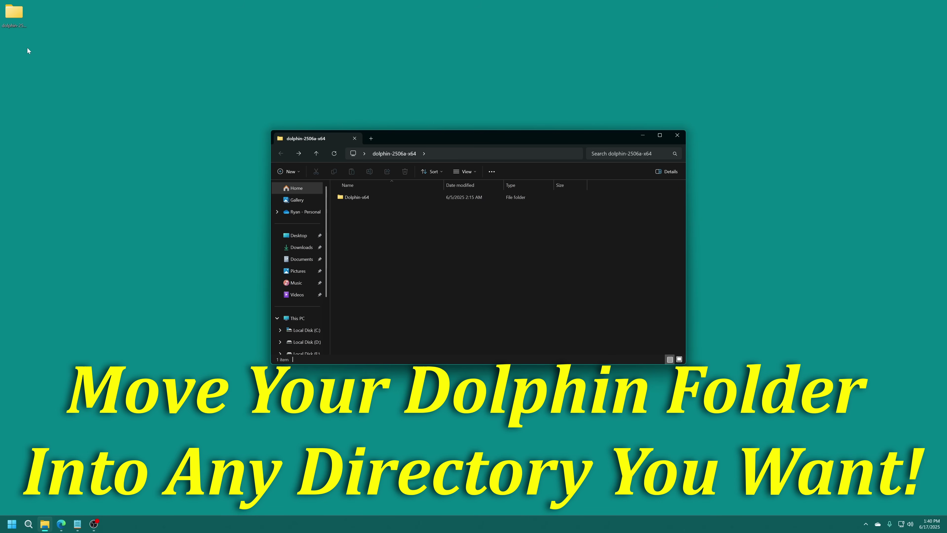
Rename the extracted folder on the desktop as Rogue Squadron 2
left_click(14, 17)
key("F2")
type("Rog")
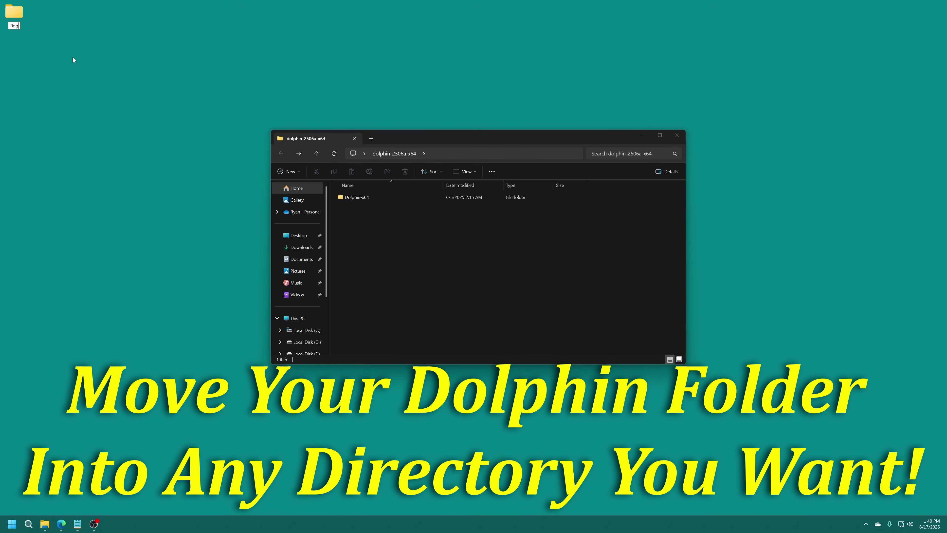
type("ue Squadron 2")
key("Return")
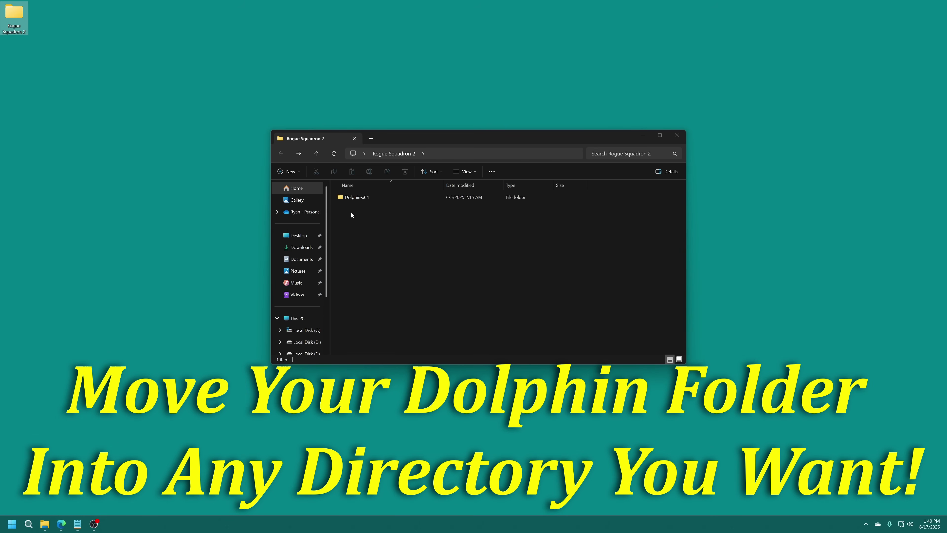
Create a new folder named Games at the root of Local Disk (C:), using a separate file browser tab
left_click(372, 138)
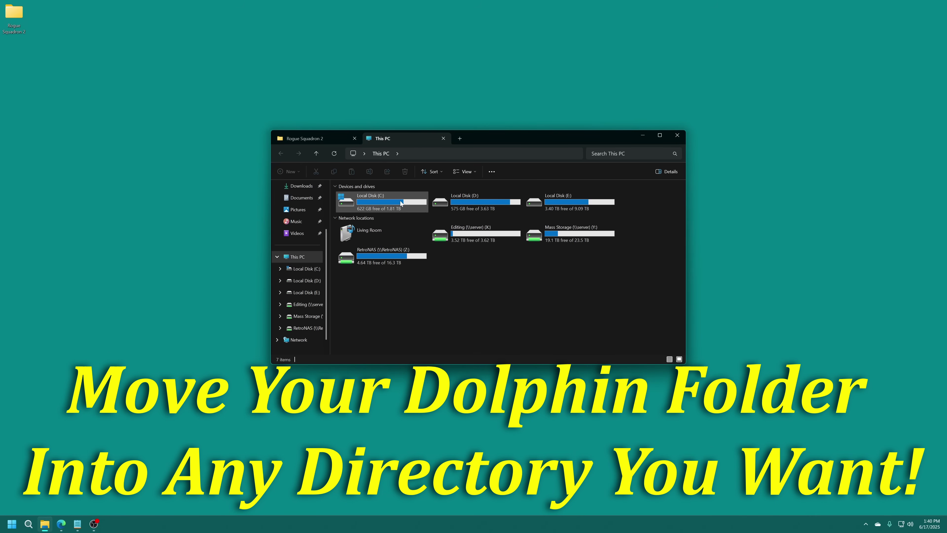
double_click(400, 205)
right_click(398, 332)
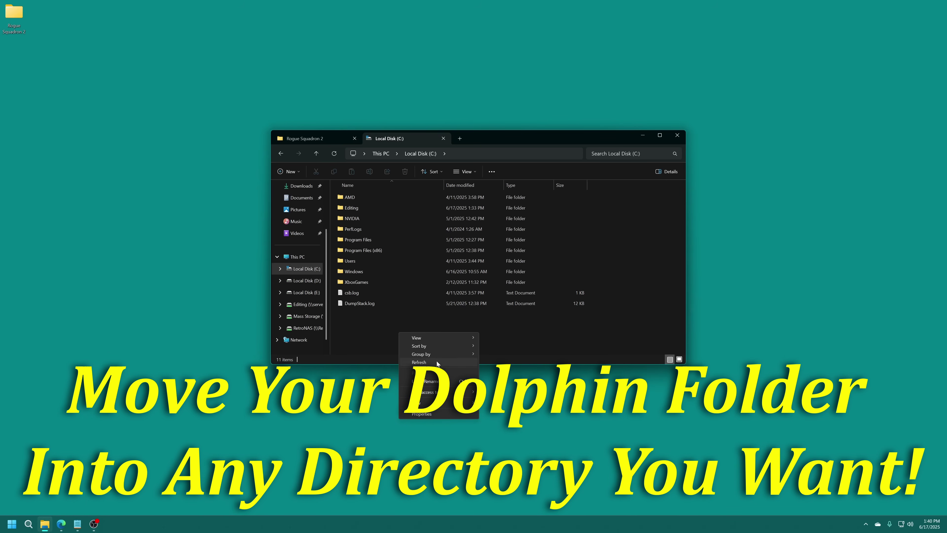
mouse_move(429, 403)
left_click(496, 404)
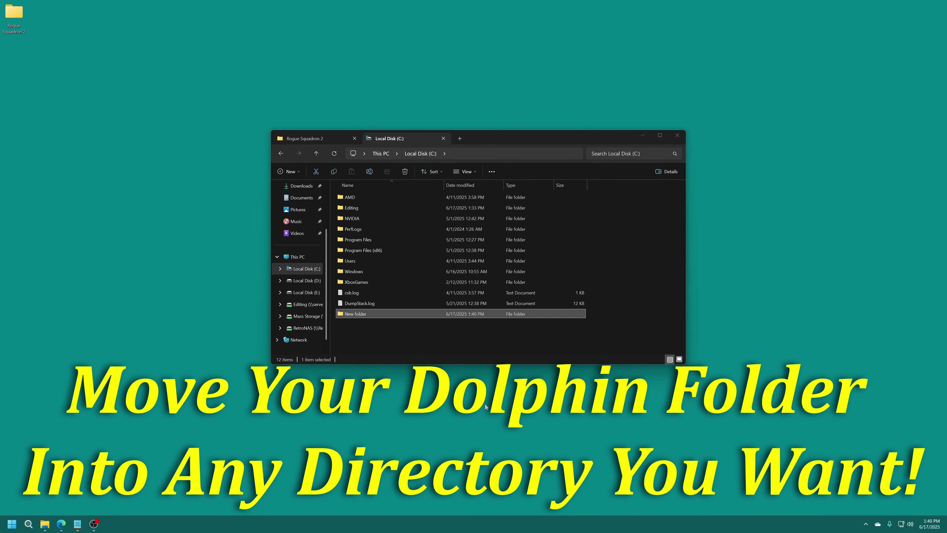
left_click(364, 316)
type("Games")
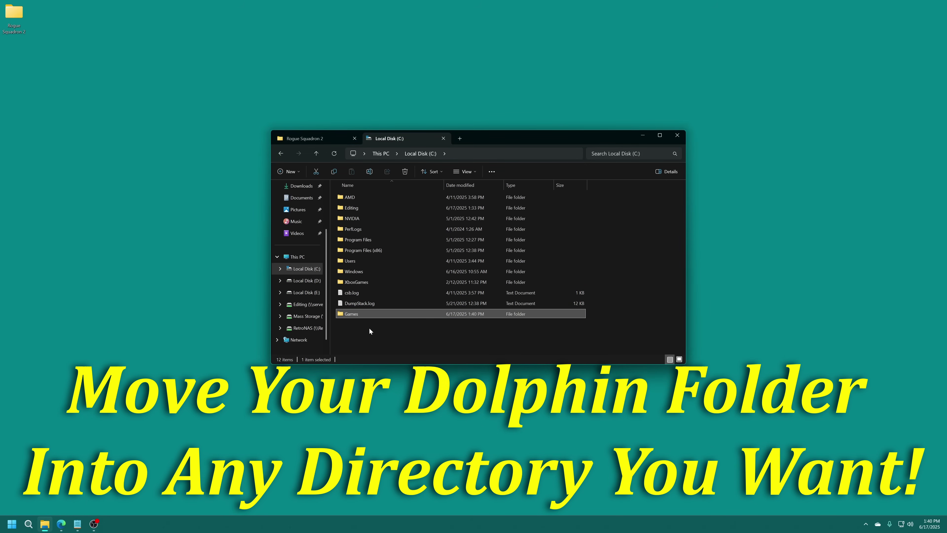
left_click(361, 322)
Move the Rogue Squadron 2 folder from the desktop into C:\Games and open its Dolphin-x64 subfolder
double_click(355, 317)
left_click_drag(13, 15, 352, 247)
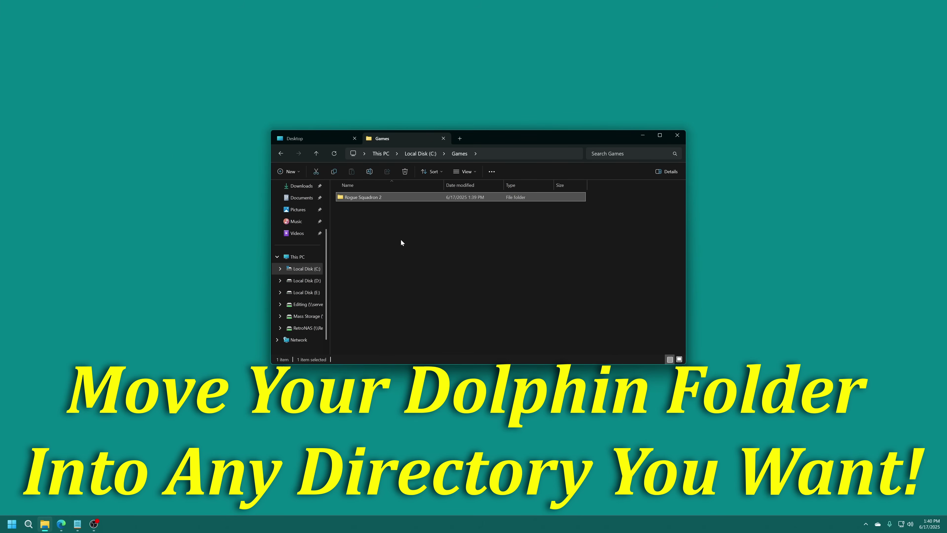
double_click(373, 200)
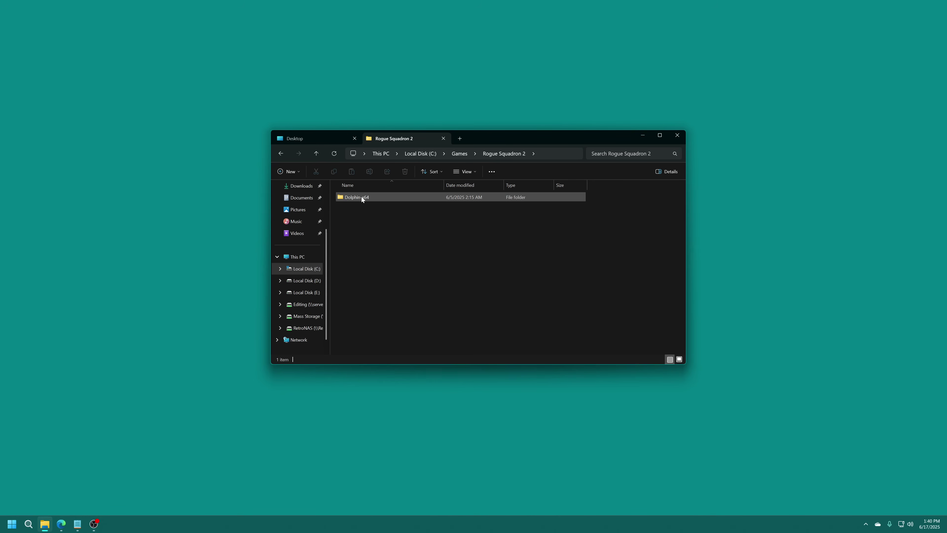
double_click(360, 197)
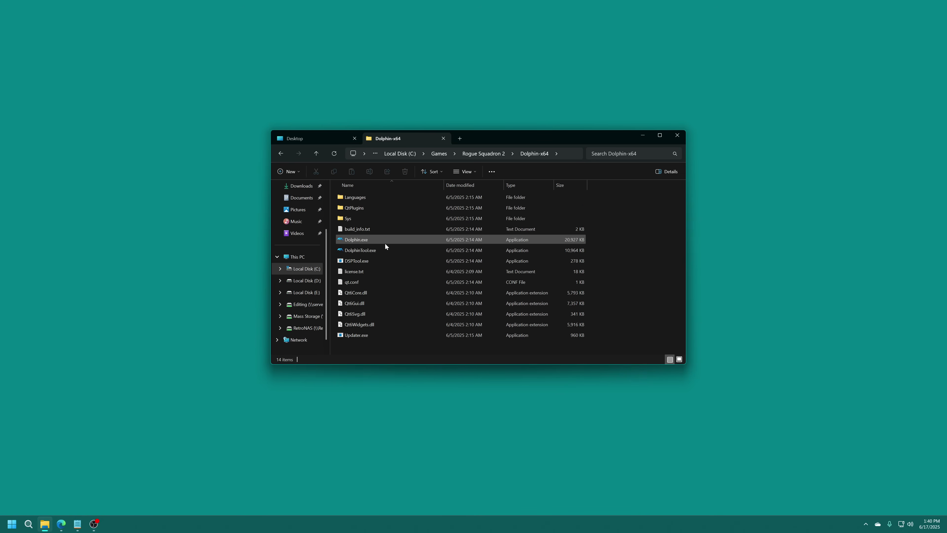
Create an empty text document named portable.txt in the Dolphin-x64 folder
right_click(368, 350)
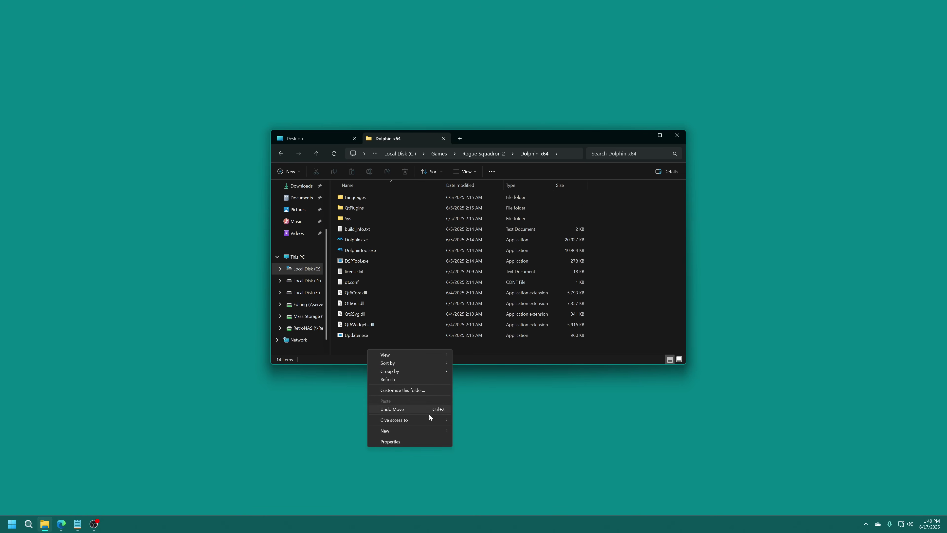
mouse_move(444, 433)
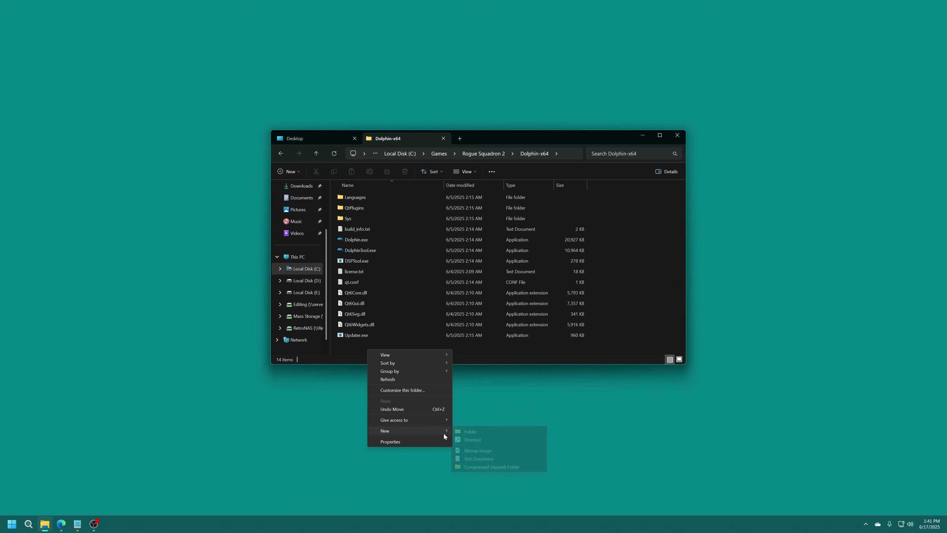
left_click(485, 458)
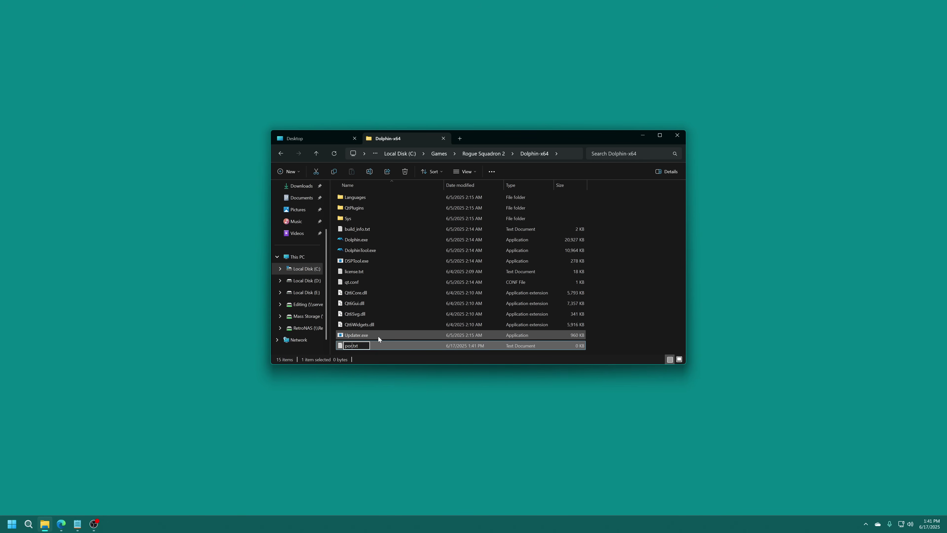
key("Return")
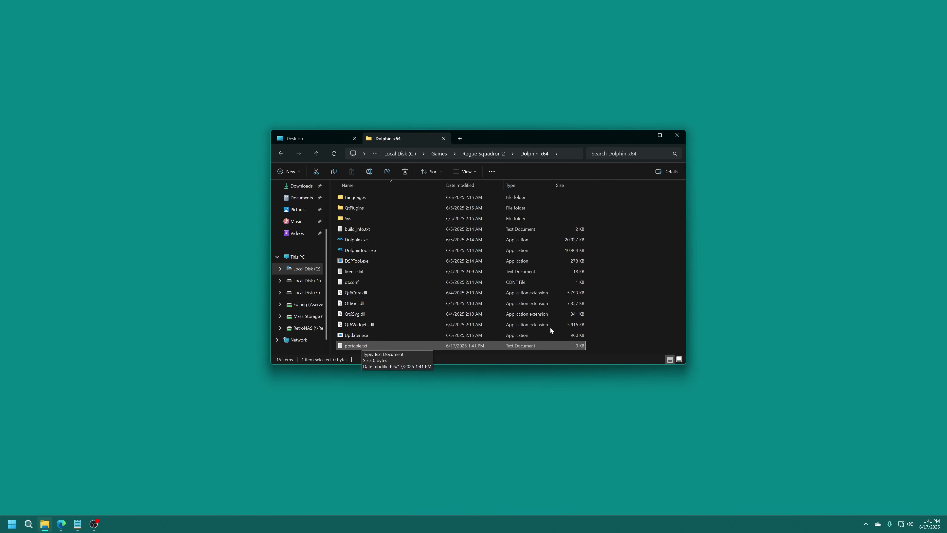
Launch Dolphin.exe, decline usage statistics reporting, and move the emulator and file windows apart
left_click(363, 241)
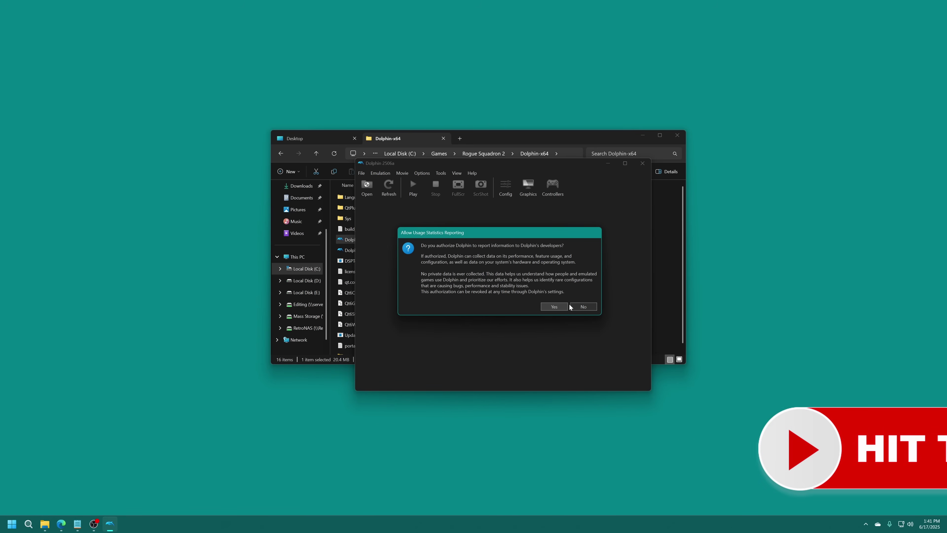
left_click(587, 308)
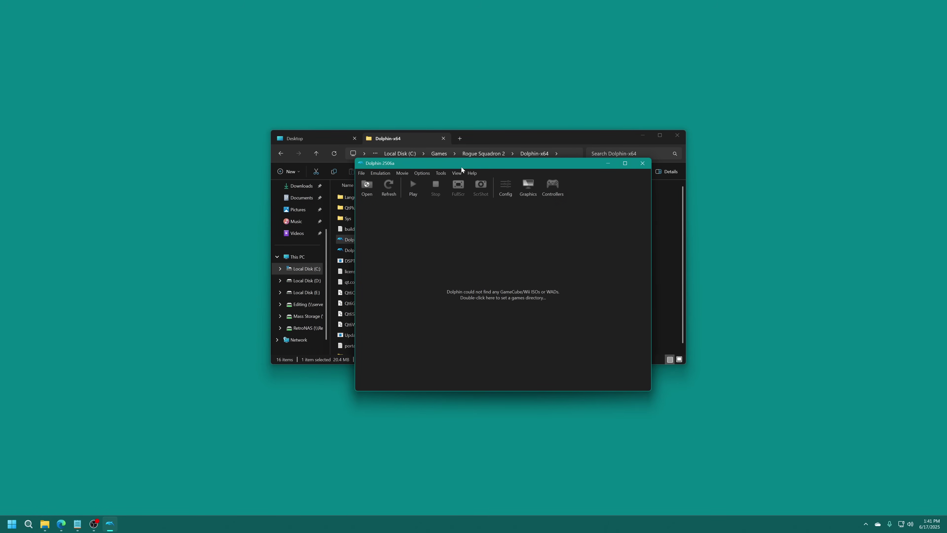
left_click_drag(461, 166, 623, 202)
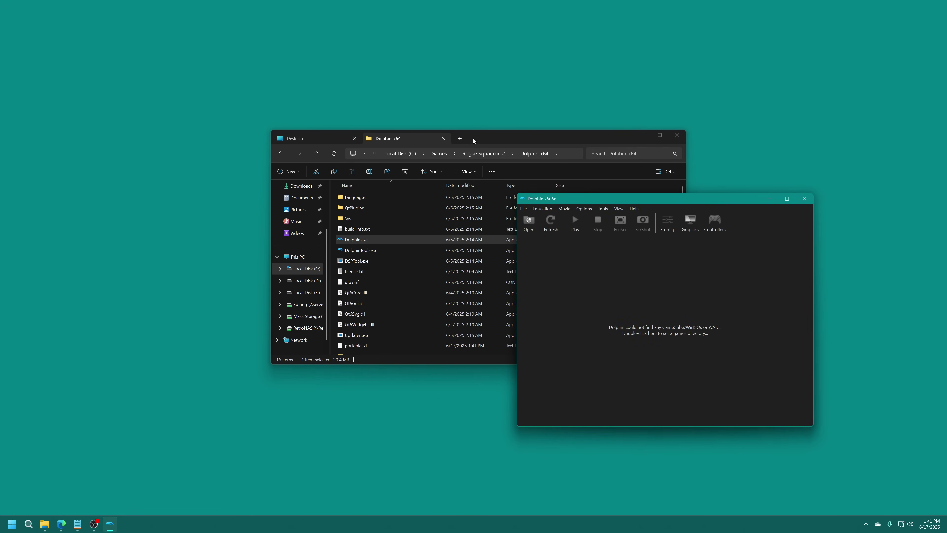
left_click_drag(473, 137, 364, 94)
Check the Dolphin-x64 folder for portable.txt and the User folder, and look at the file name extensions display option
scroll(330, 194, "down", 1)
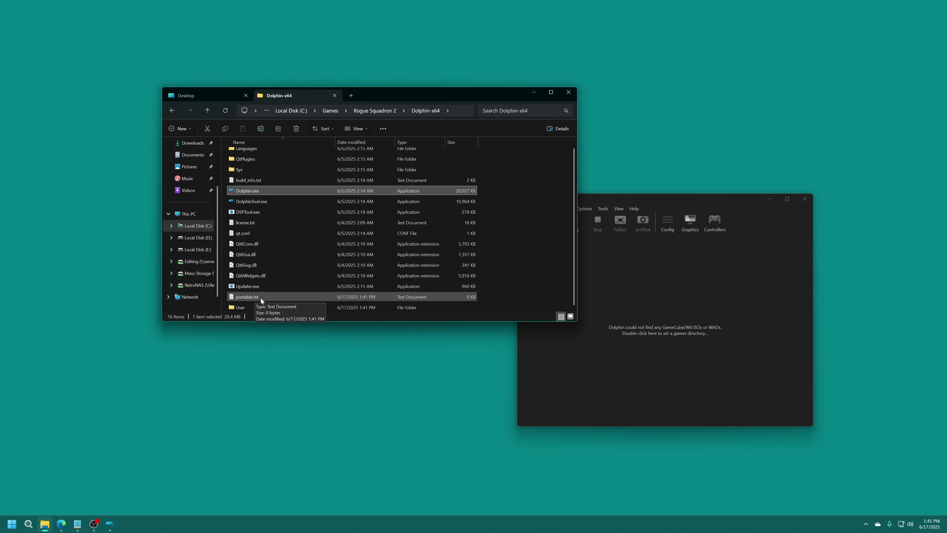
left_click(535, 194)
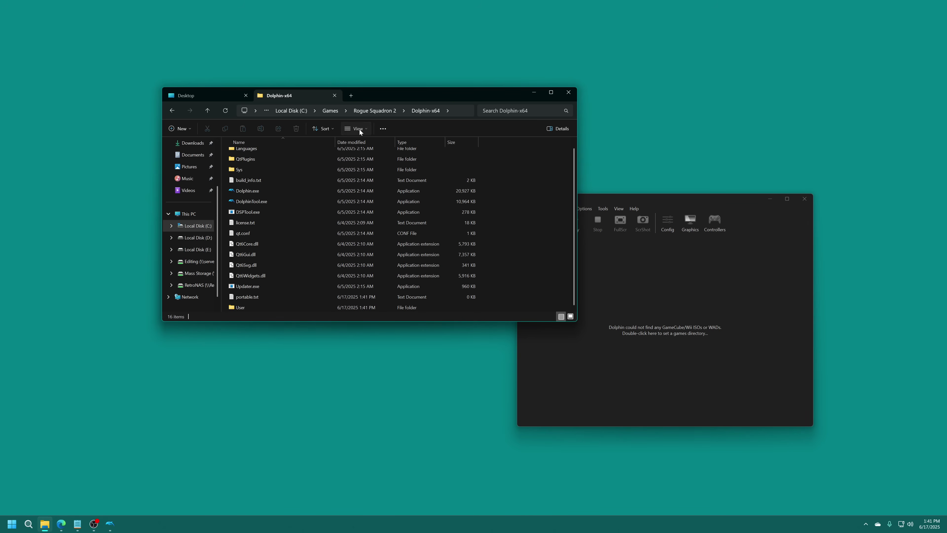
left_click(357, 128)
mouse_move(375, 268)
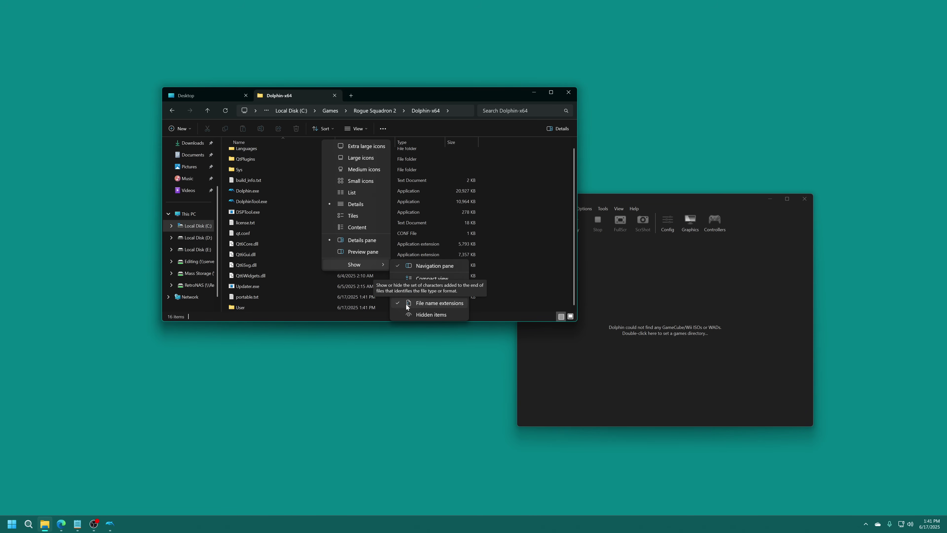
Move the Star Wars Rogue Squadron II ISO from the desktop into the Rogue Squadron 2 folder
key("alt+Left")
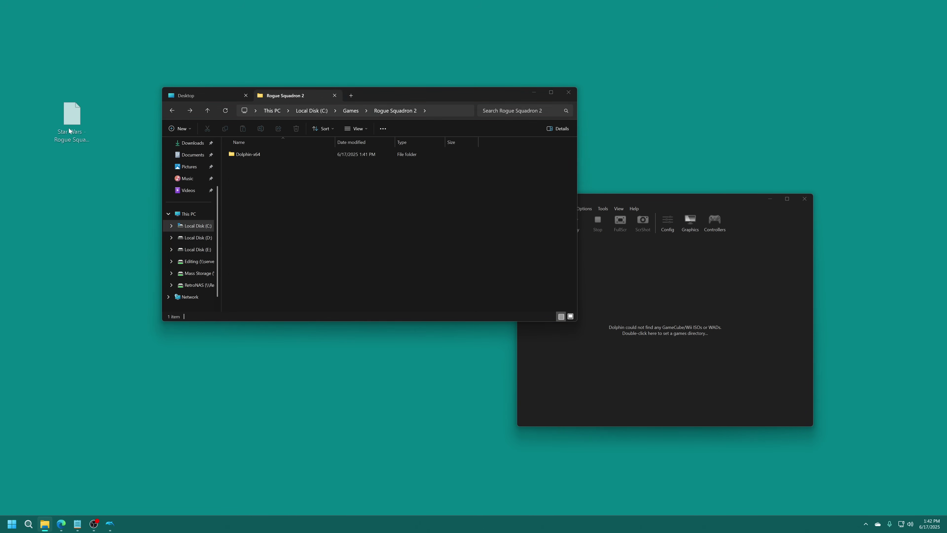
left_click_drag(80, 118, 315, 222)
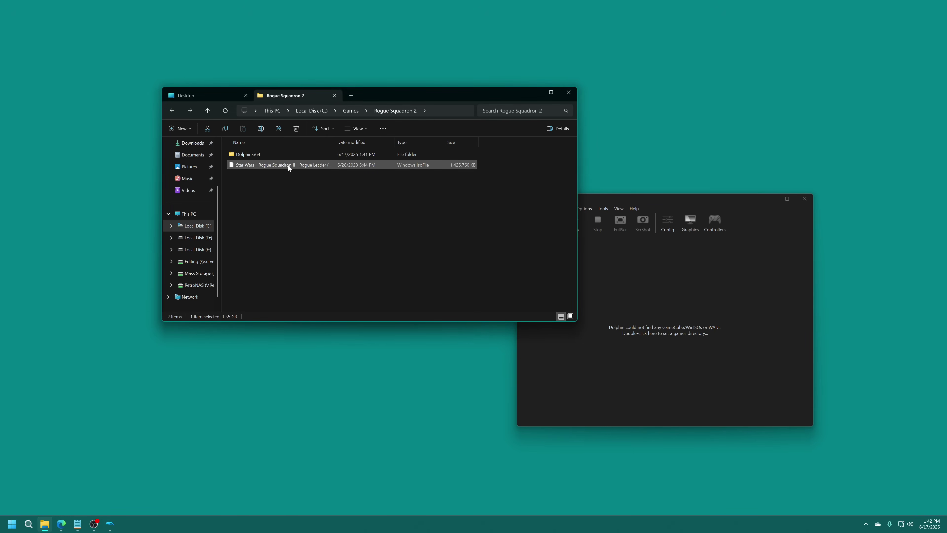
Shorten the game image's file name to Rogue Squadron II.iso
key("F2")
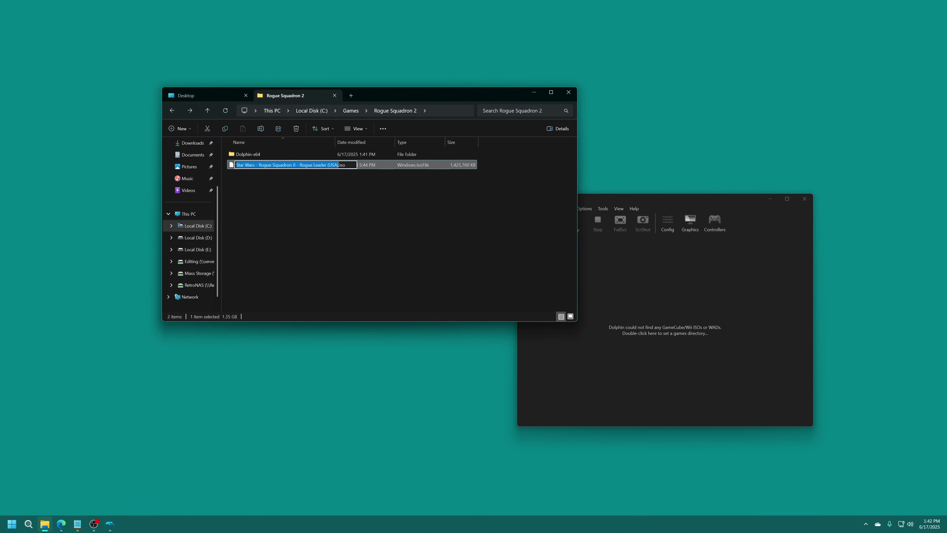
key("Home")
key("ctrl+shift+Right")
key("ctrl+shift+Right")
key("ctrl+shift+Right")
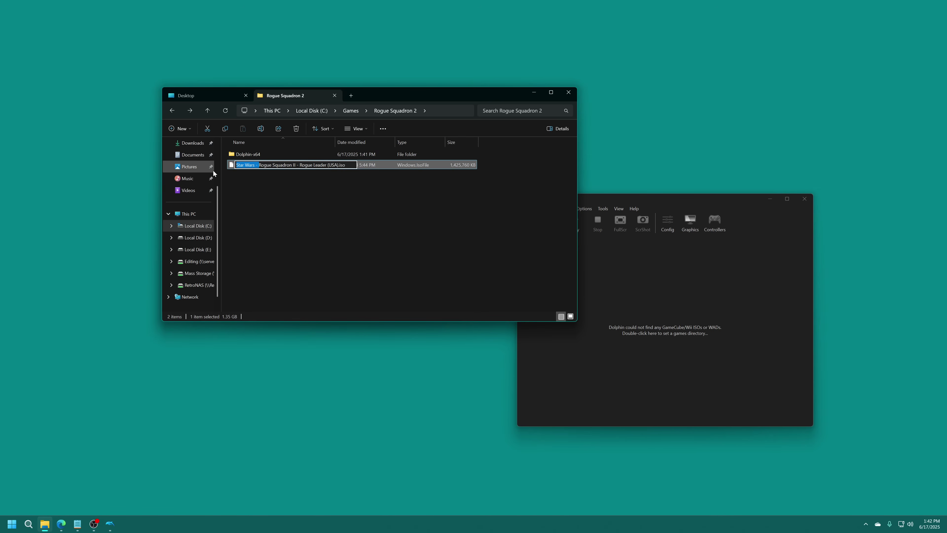
key("Delete")
key("ctrl+shift+Right")
key("ctrl+shift+Right")
key("ctrl+shift+Right")
key("ctrl+shift+Right")
key("ctrl+shift+Right")
key("ctrl+shift+Right")
key("Delete")
key("BackSpace")
left_click(288, 207)
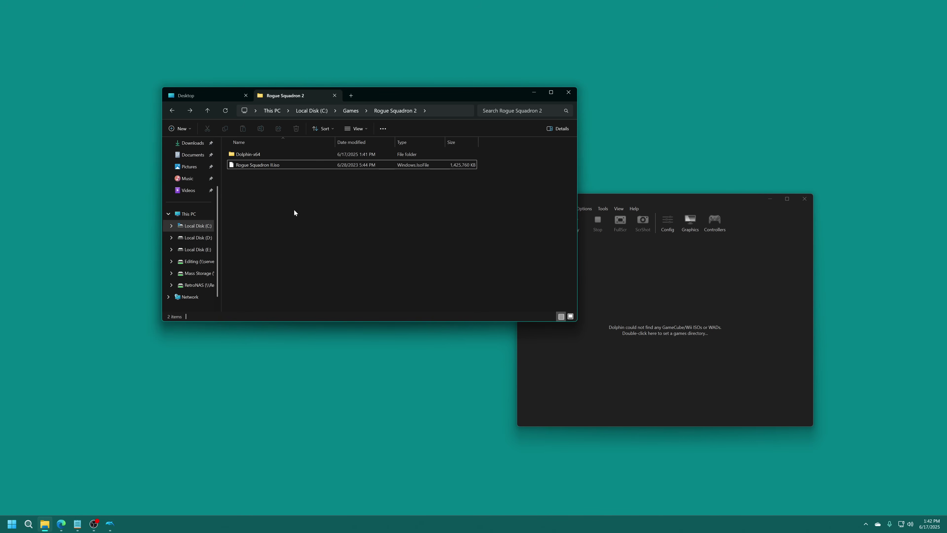
Switch to Dolphin and set C:\Games\Rogue Squadron 2 as its games directory
left_click(622, 200)
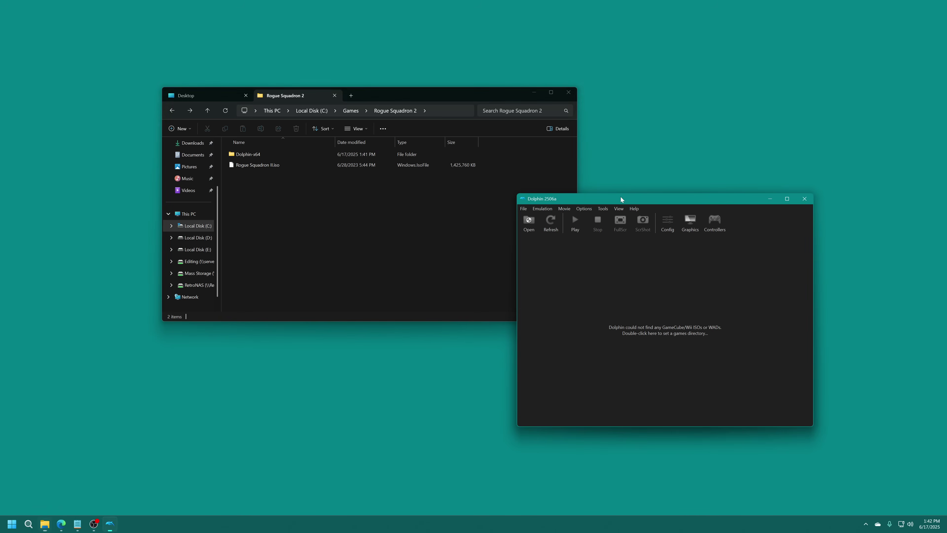
double_click(655, 333)
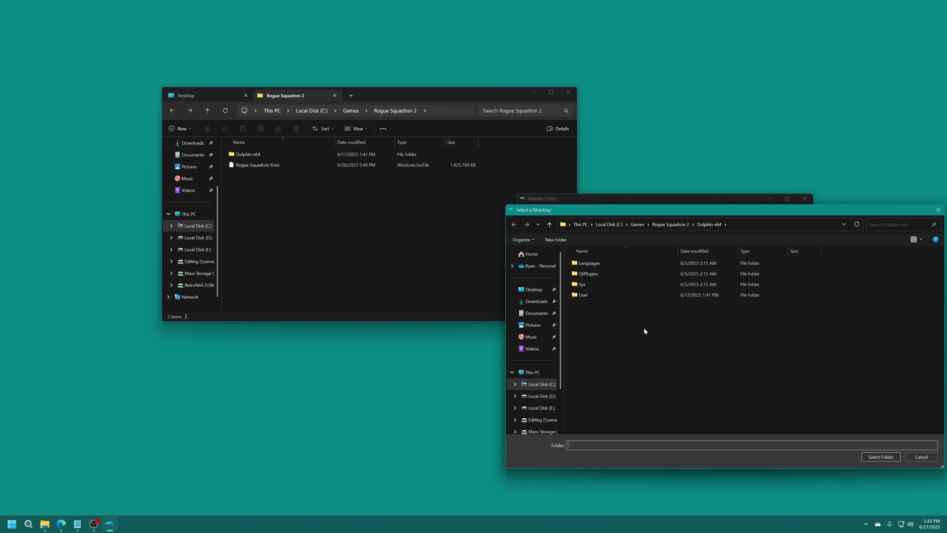
left_click(668, 225)
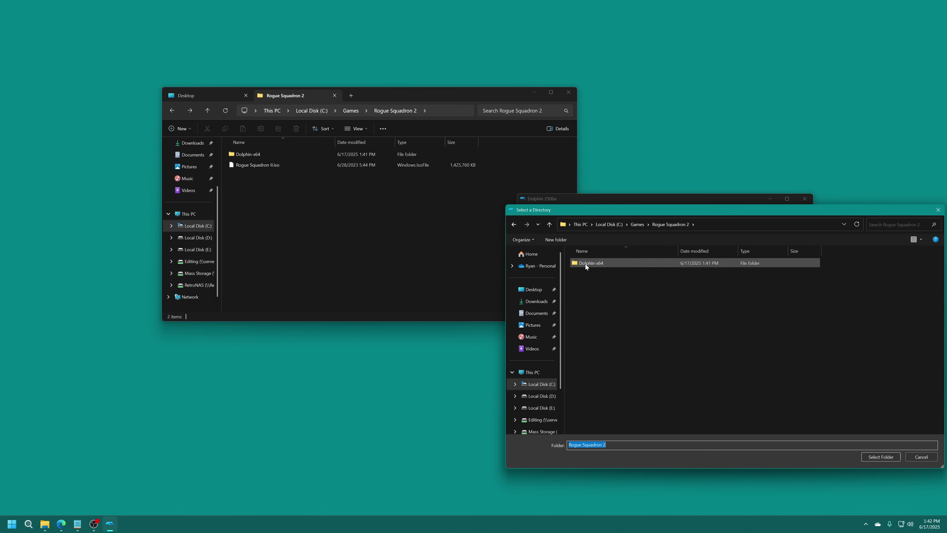
left_click(877, 457)
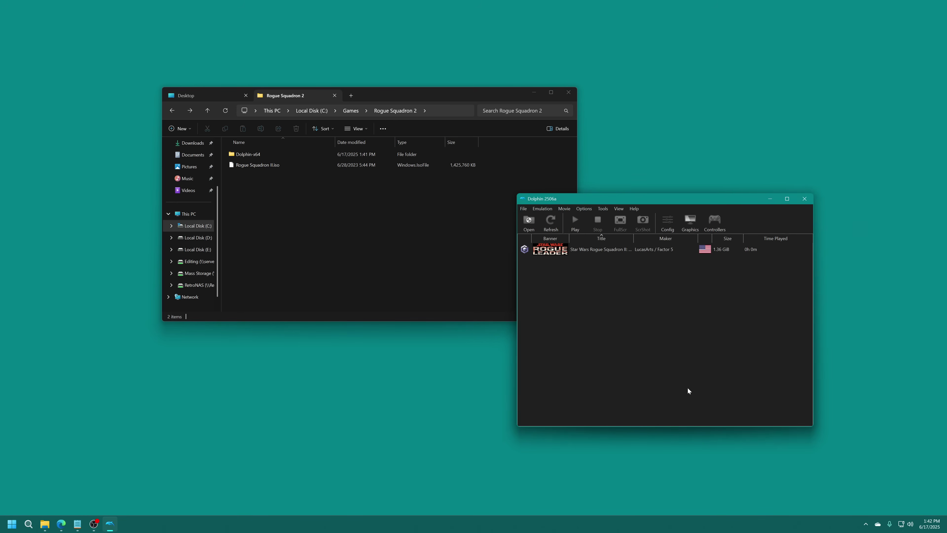
Reposition the Dolphin window and open the Star Wars Rogue Squadron II properties at the game-specific configuration
left_click_drag(676, 196, 426, 198)
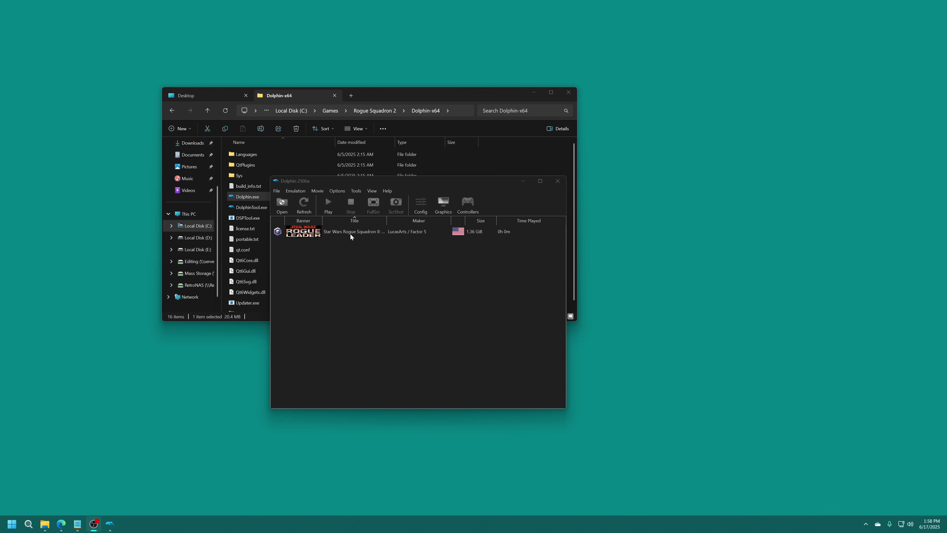
right_click(334, 231)
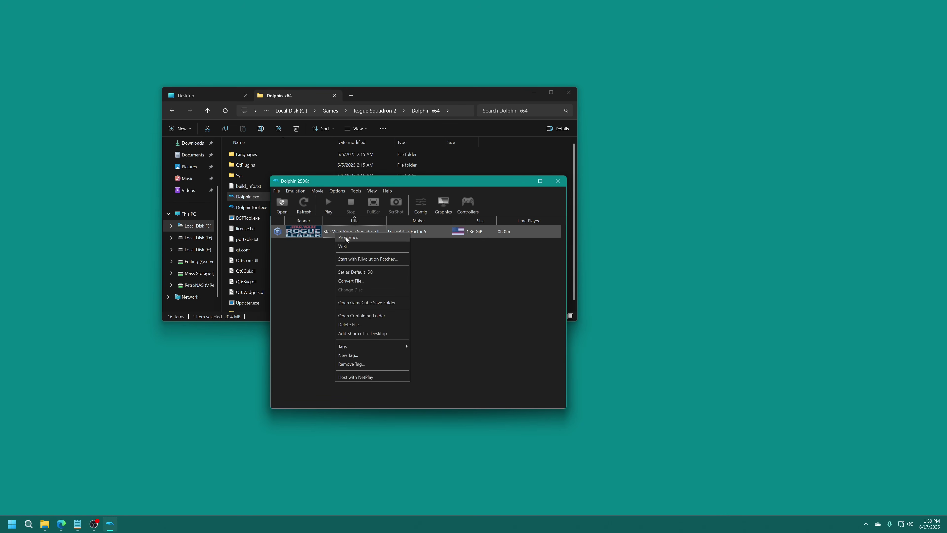
left_click(345, 237)
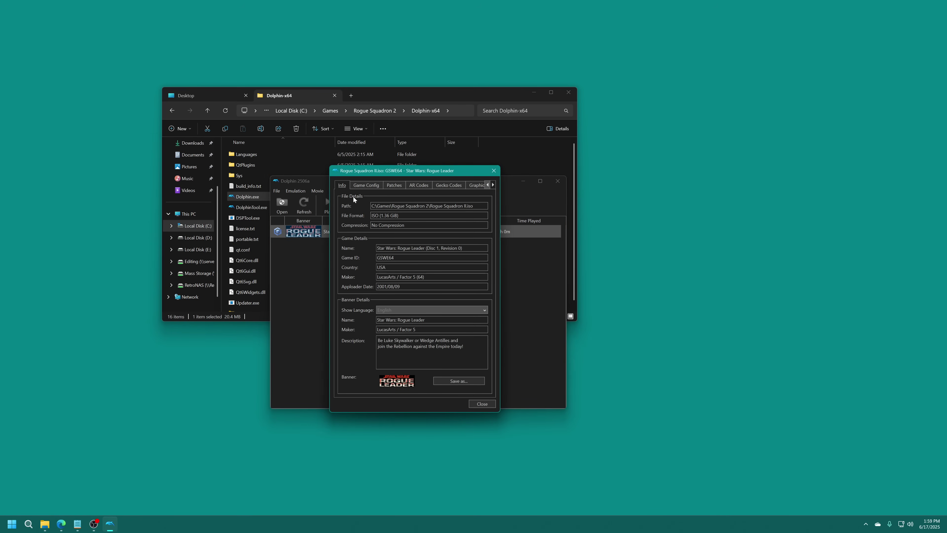
left_click(361, 184)
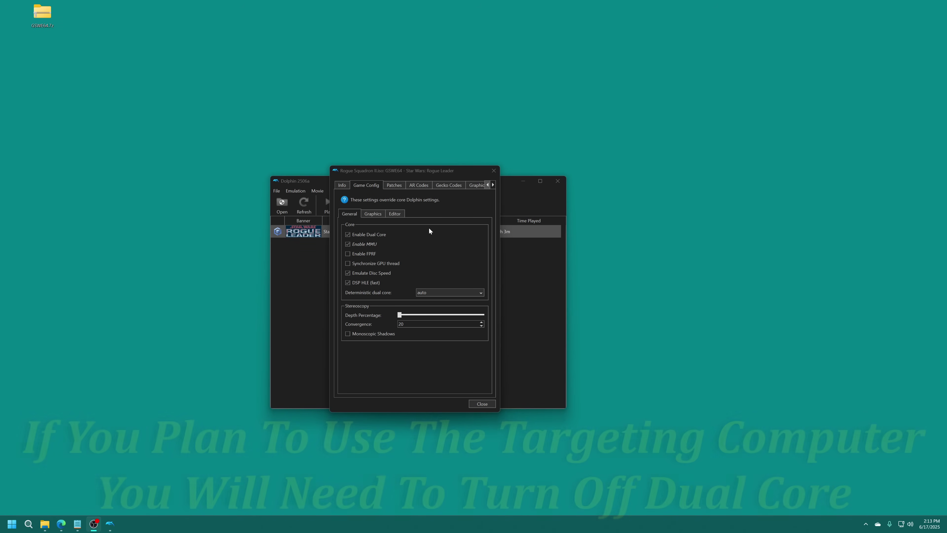
Try disabling Enable Dual Core, turn it back on, and try the Synchronize GPU thread option instead
left_click(349, 234)
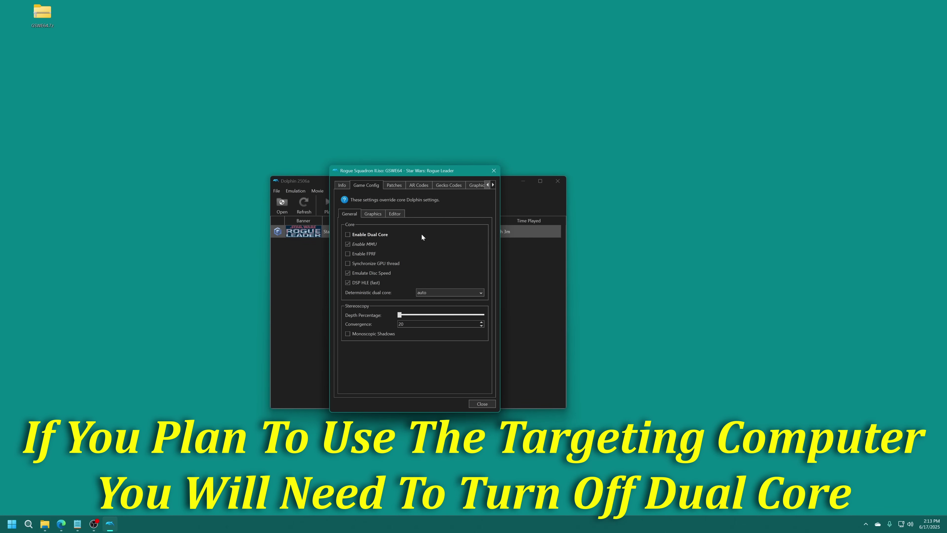
left_click(386, 234)
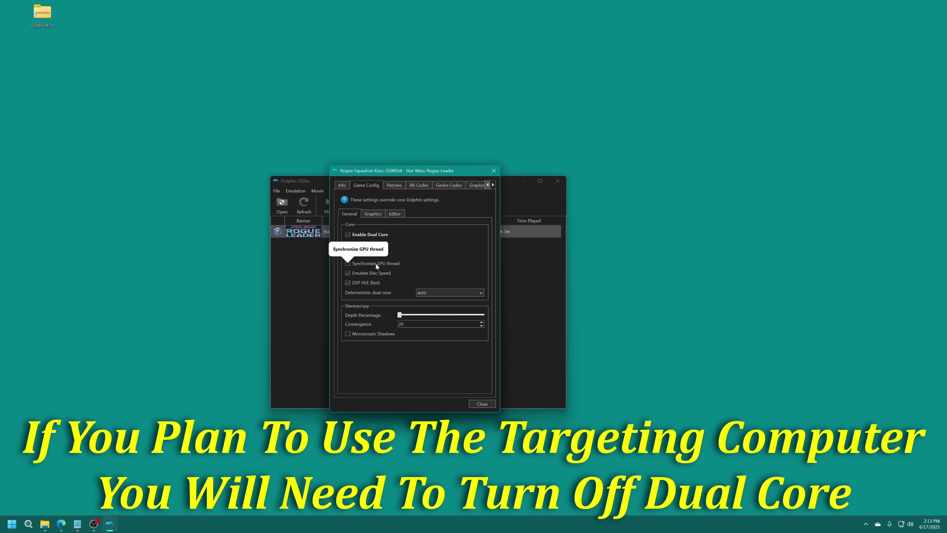
left_click(394, 262)
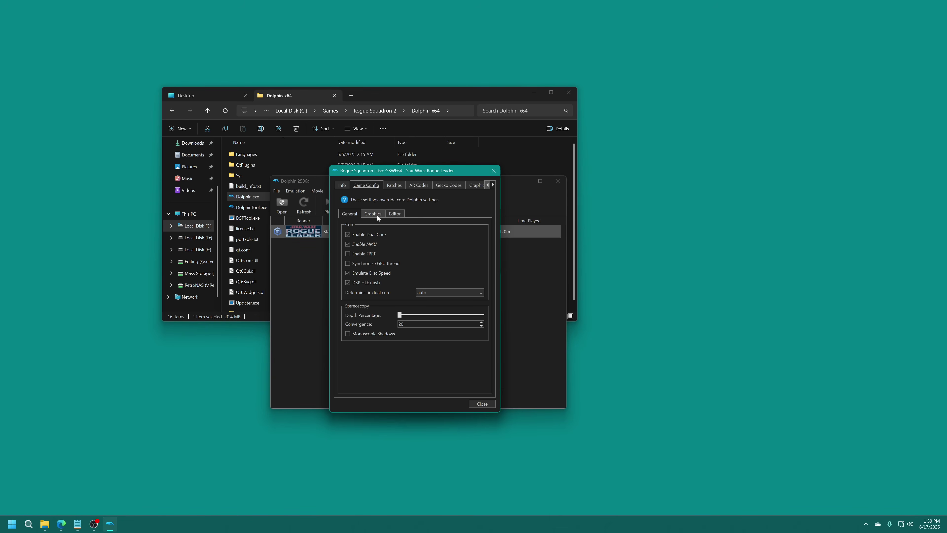
Set the game's graphics backend to Vulkan and enable Start in Fullscreen
left_click(373, 214)
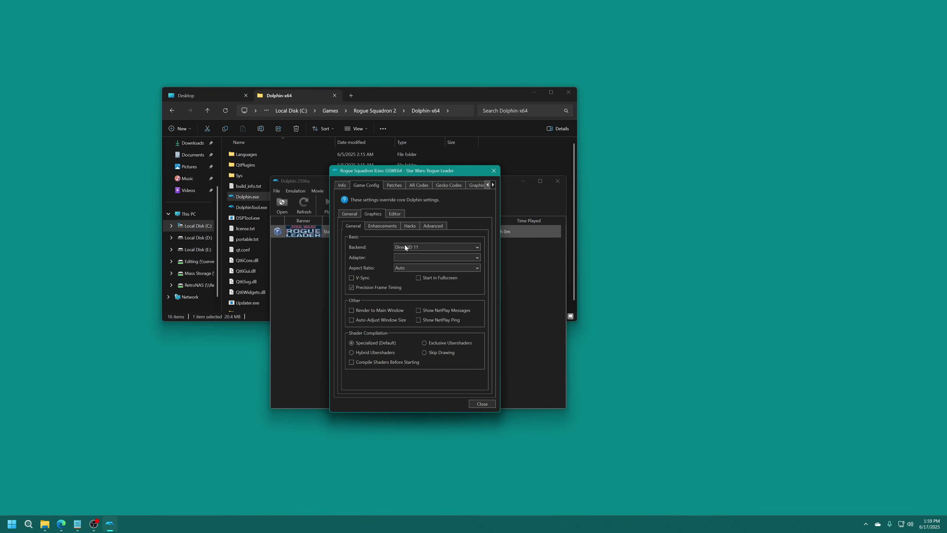
left_click(416, 247)
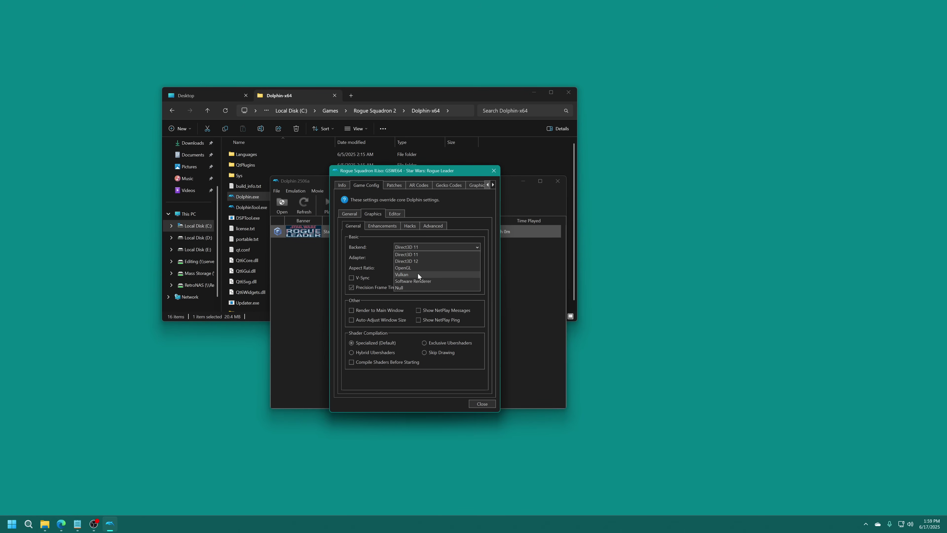
left_click(408, 273)
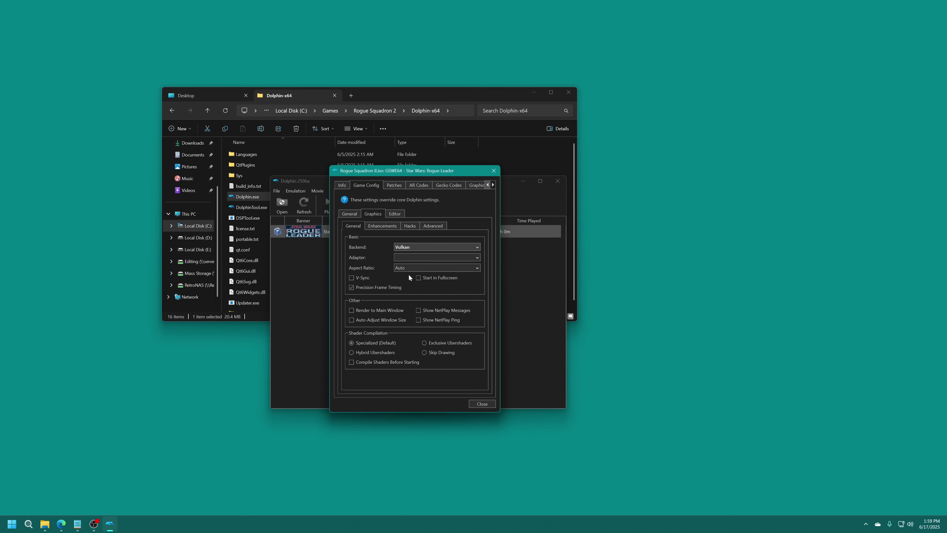
left_click(433, 278)
mouse_move(364, 278)
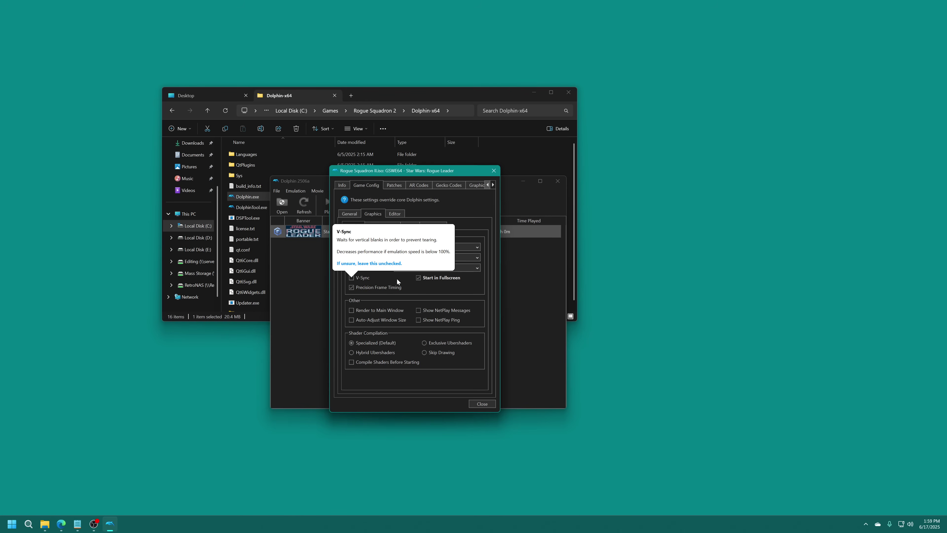
Set shader compilation to Exclusive Ubershaders with Compile Shaders Before Starting, and set the aspect ratio to Force 16:9
mouse_move(351, 353)
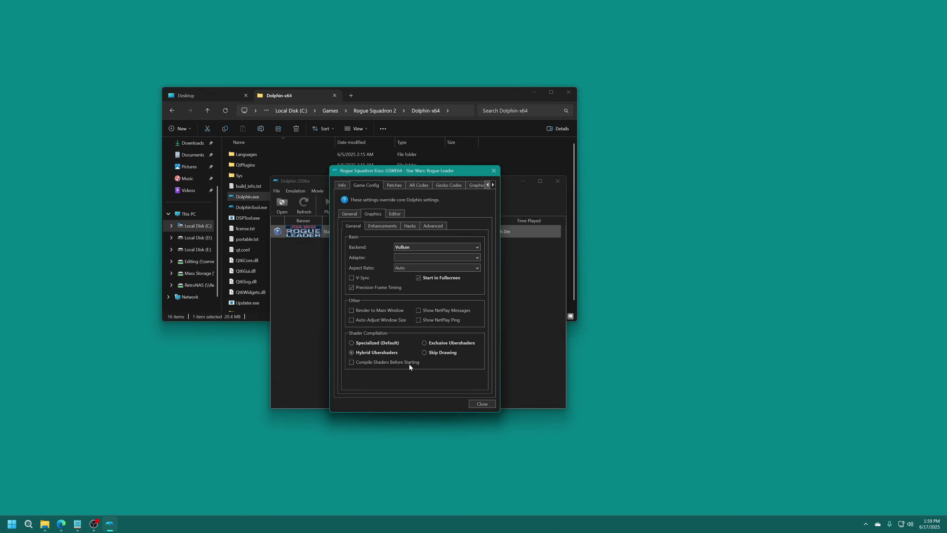
mouse_move(408, 362)
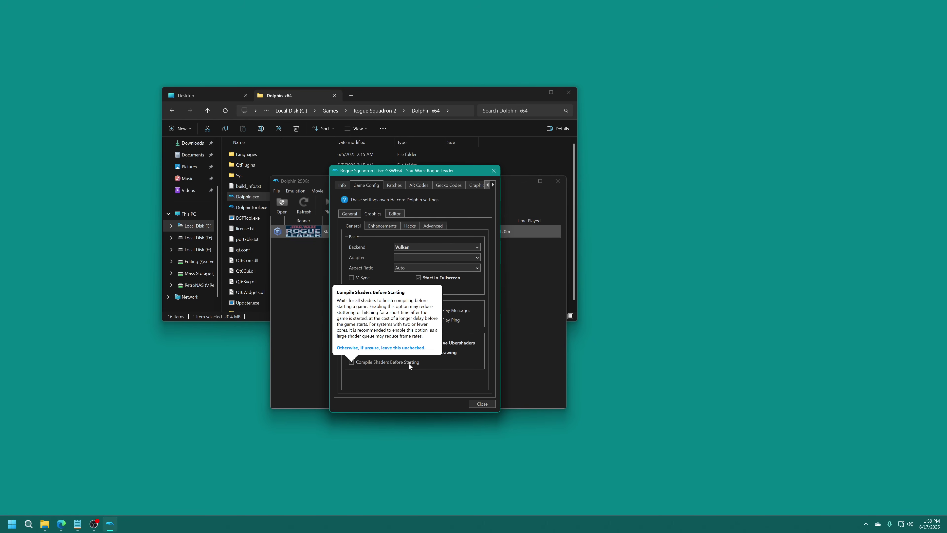
mouse_move(433, 344)
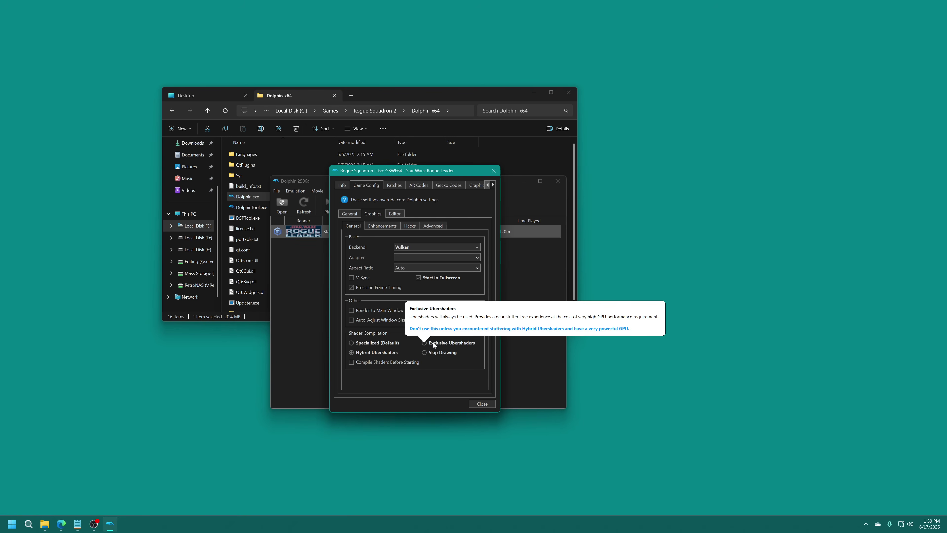
left_click(357, 363)
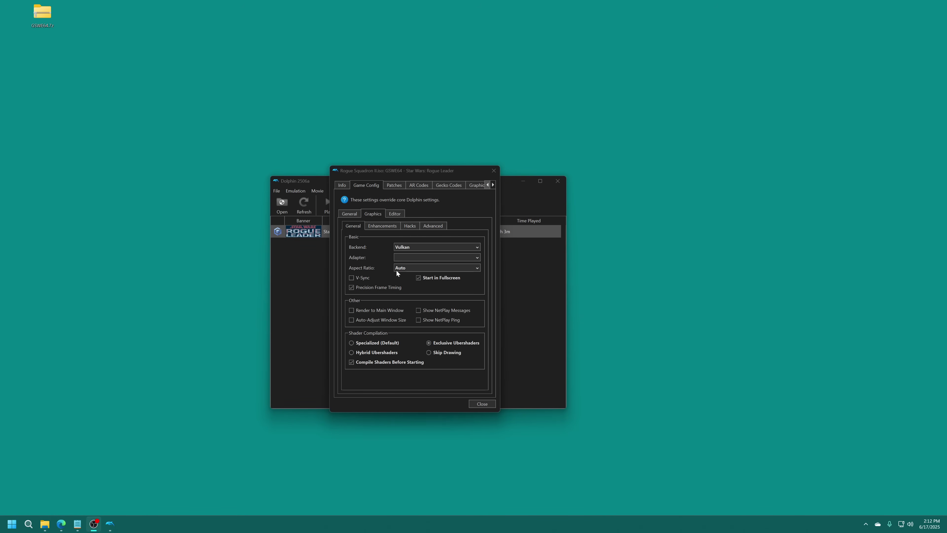
left_click(413, 267)
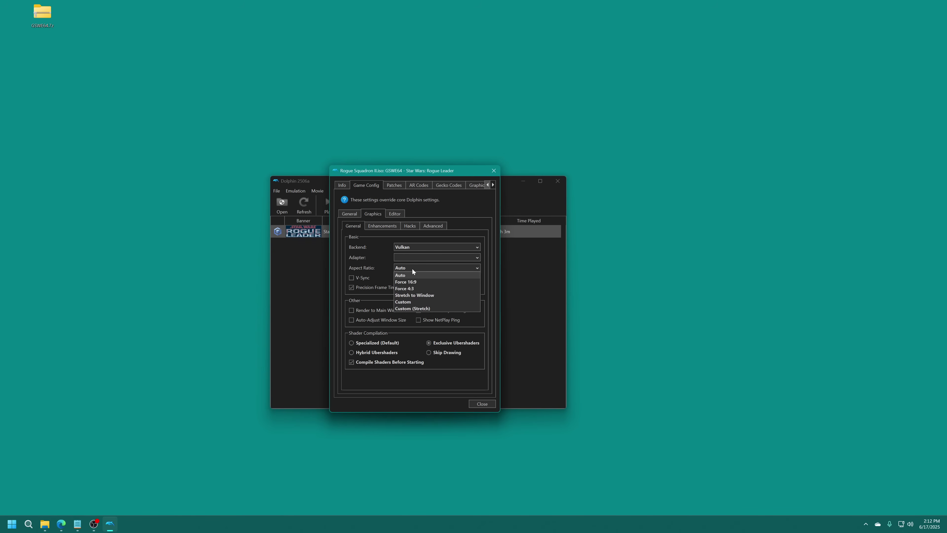
left_click(418, 282)
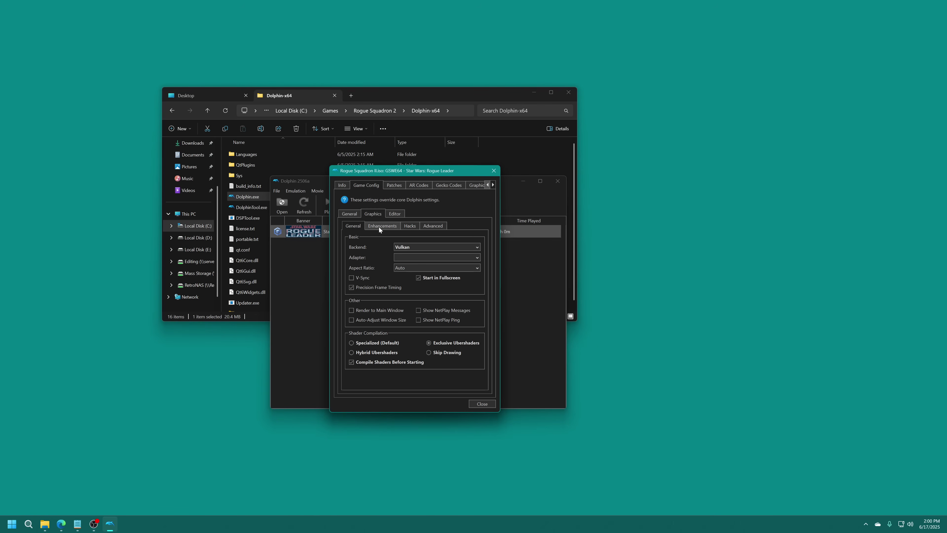
Set the game's internal resolution to 6x Native (3840x3168) for 4K in the graphics enhancements
left_click(379, 227)
left_click(429, 247)
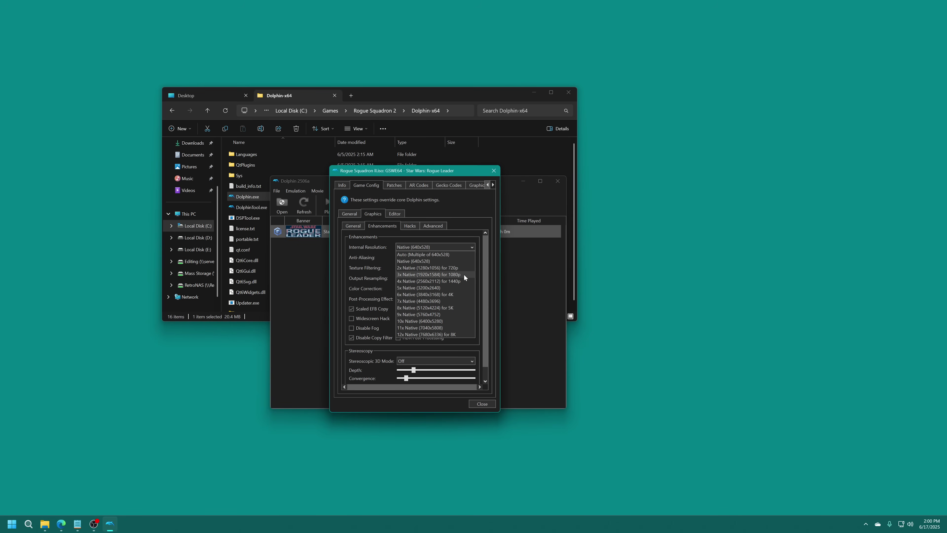
left_click(454, 295)
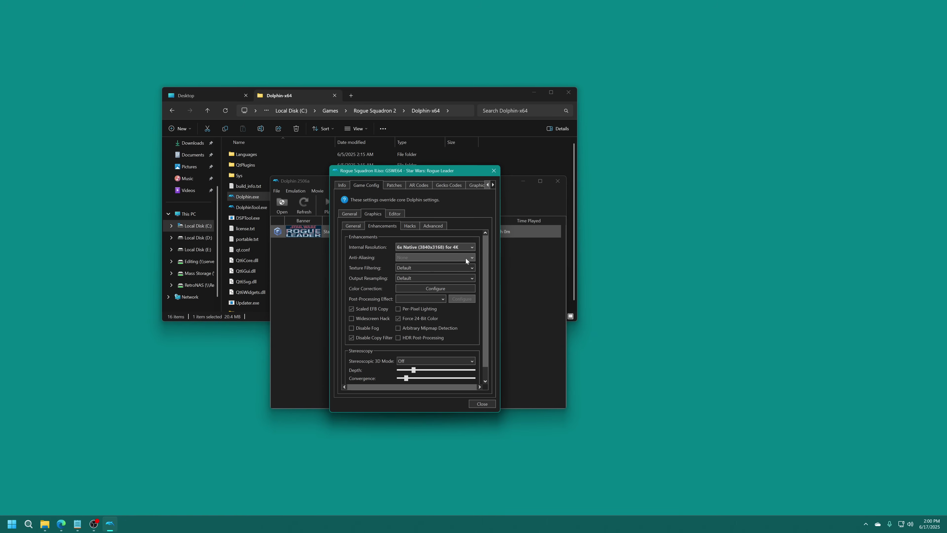
mouse_move(417, 258)
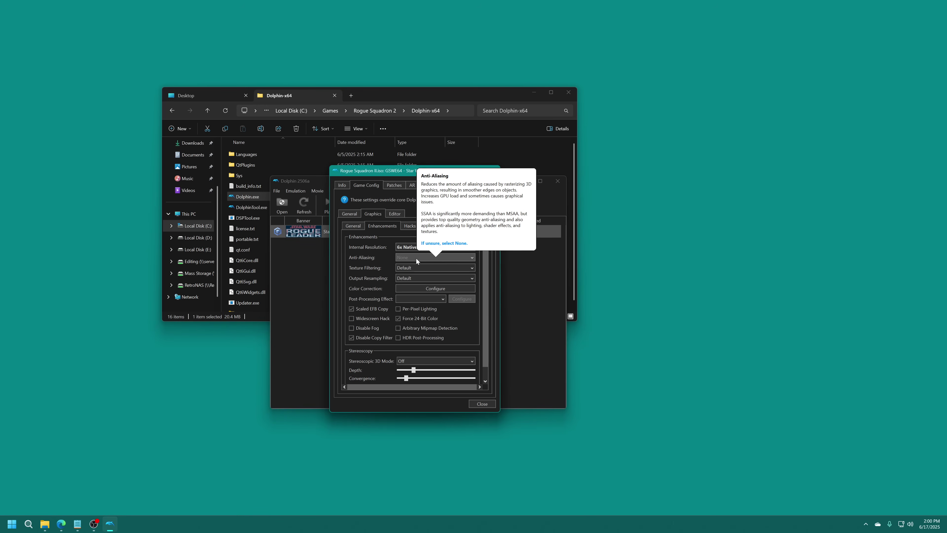
mouse_move(448, 248)
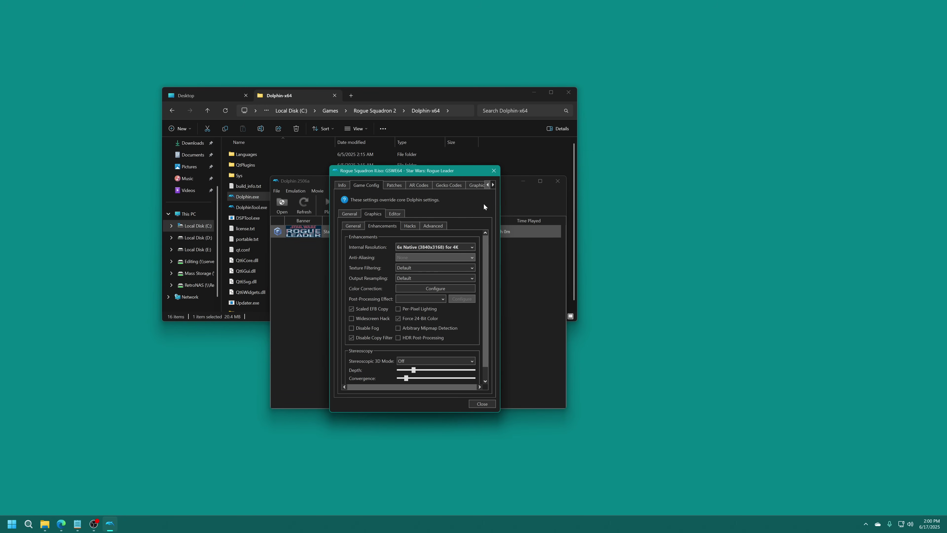
Set texture filtering to 16x Anisotropic, keep output resampling at Default, and enable Per-Pixel Lighting
left_click(418, 269)
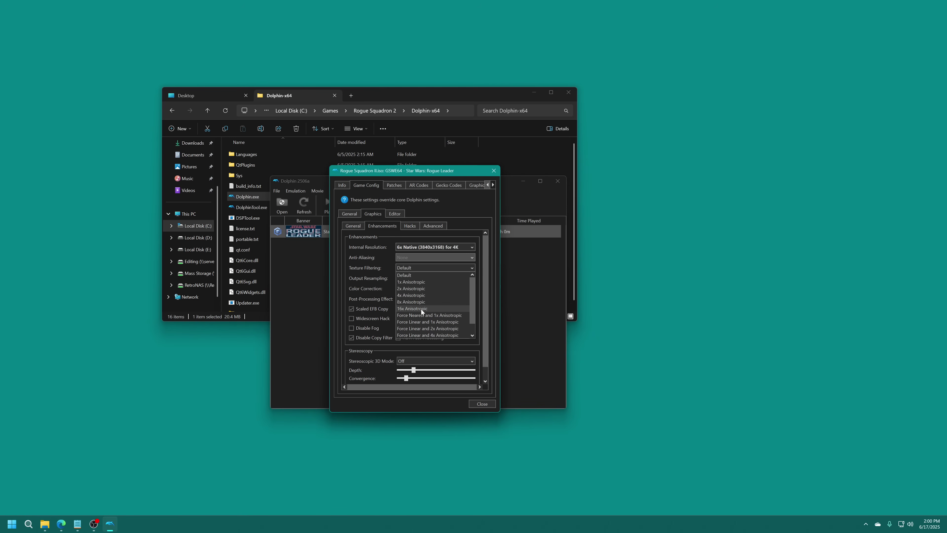
scroll(421, 308, "down", 1)
left_click(424, 295)
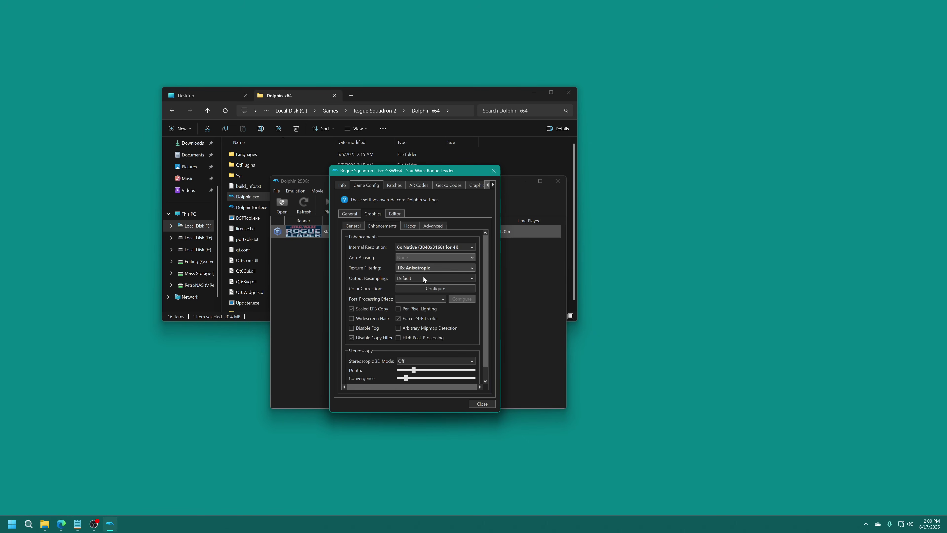
left_click(423, 278)
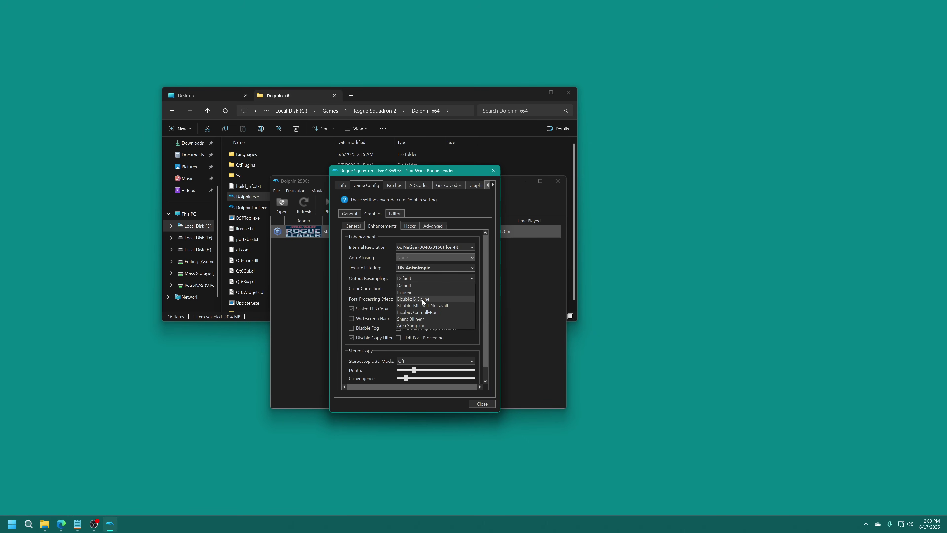
left_click(410, 286)
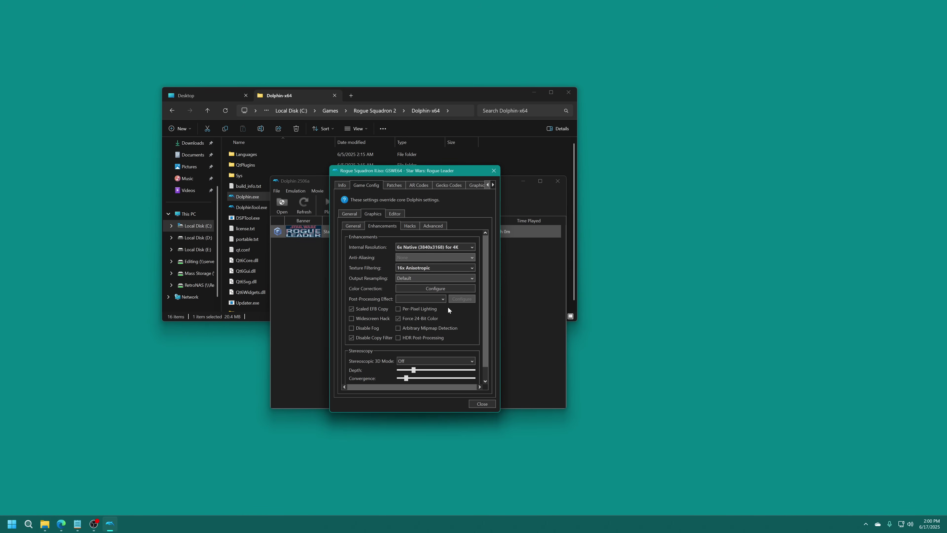
left_click(399, 311)
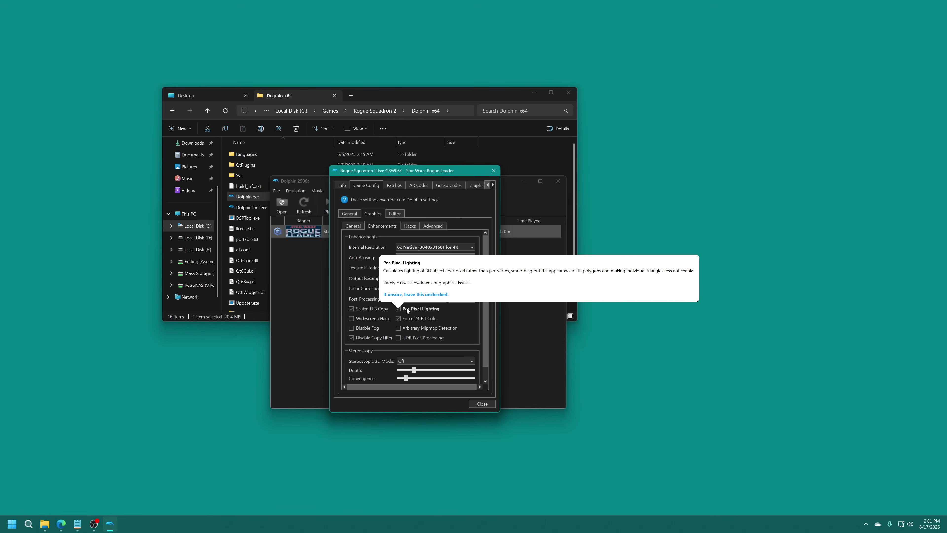
Enable VBI Skip in the game's graphics hacks
left_click(410, 226)
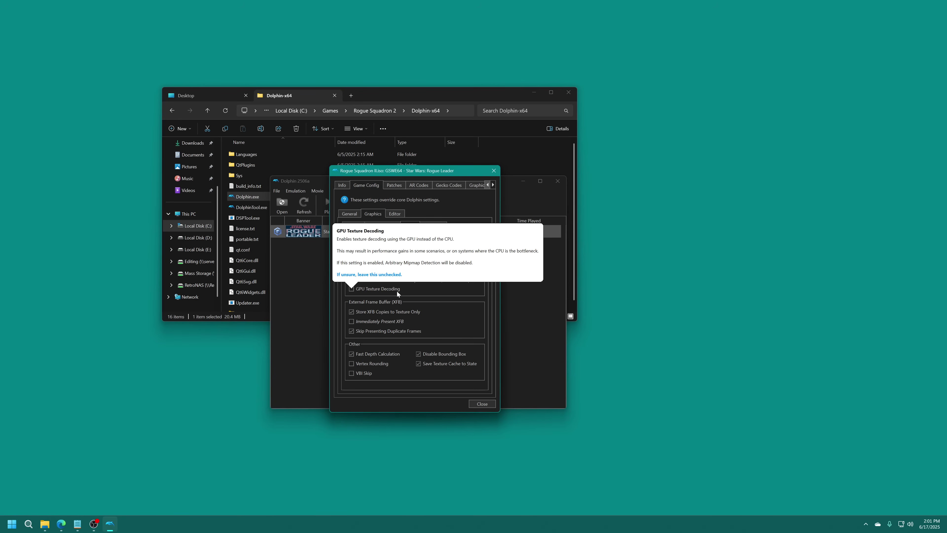
left_click(362, 374)
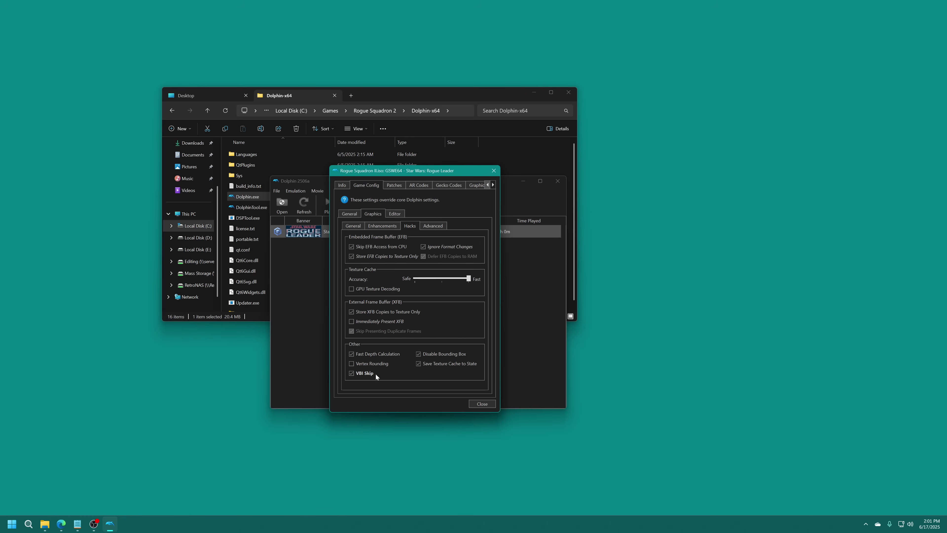
mouse_move(384, 375)
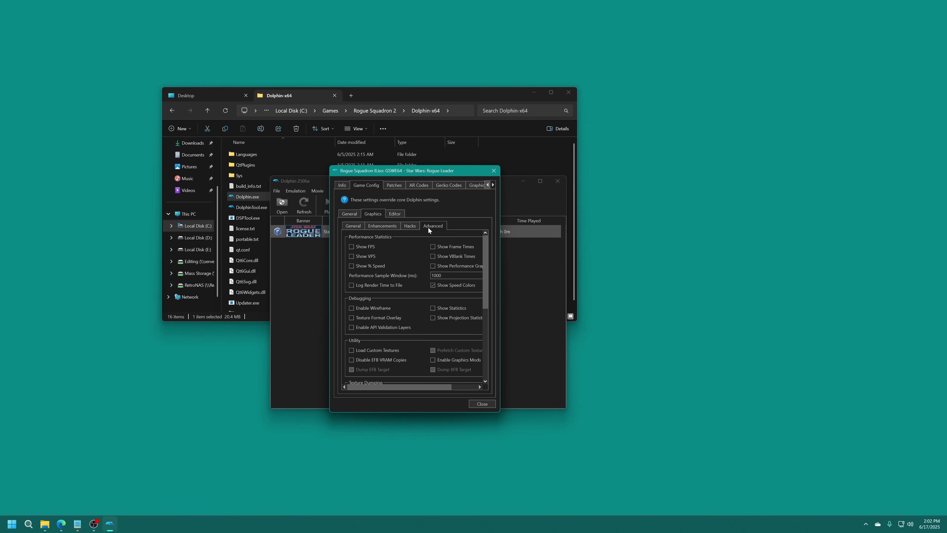
Enable Show % Speed, Load Custom Textures and Prefetch Custom Textures in the game's advanced graphics settings
mouse_move(376, 265)
left_click_drag(500, 387, 543, 387)
scroll(425, 362, "down", 2)
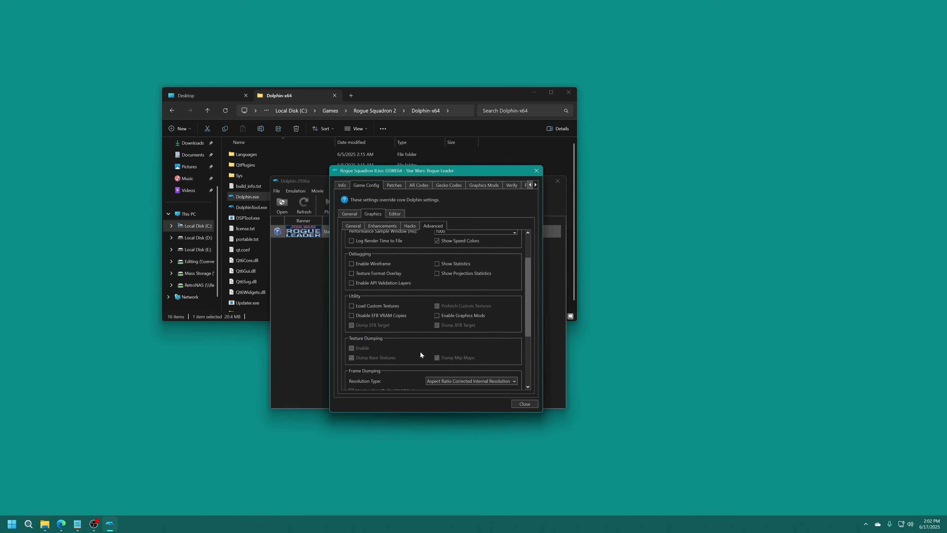
left_click(350, 305)
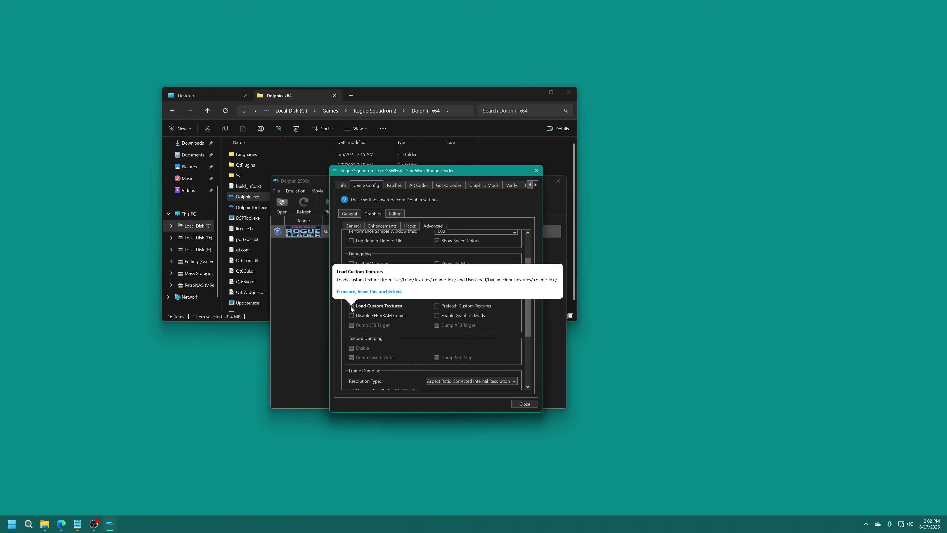
left_click(437, 306)
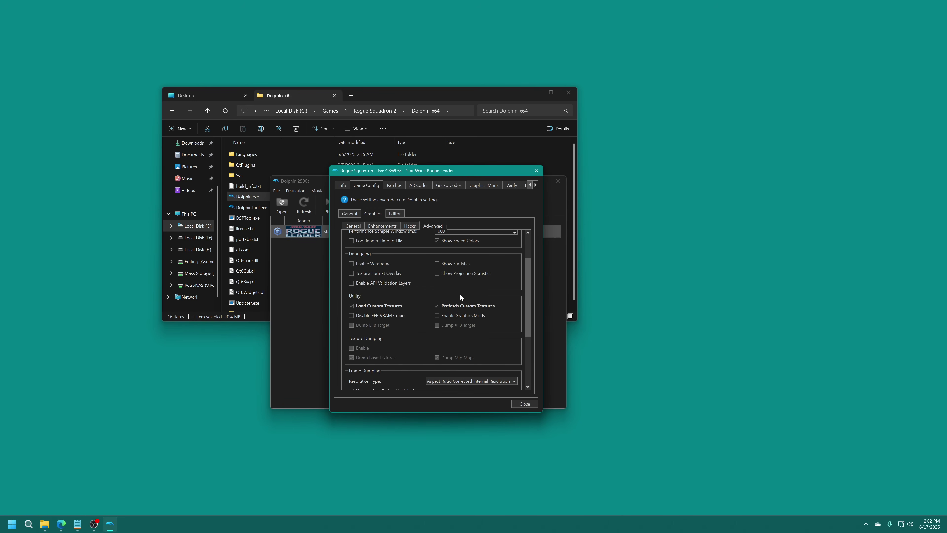
scroll(461, 294, "up", 2)
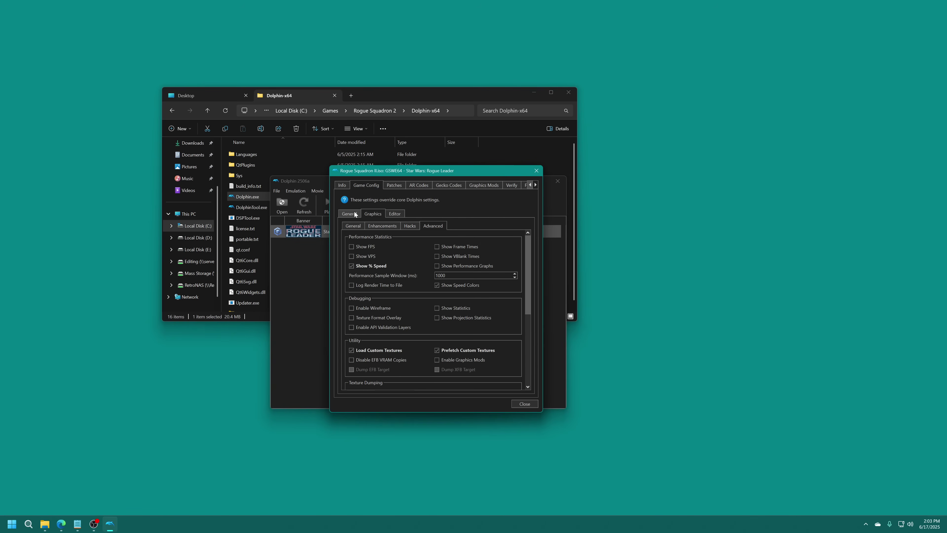
Enable the 16:9 Widescreen Gecko code for the game
left_click(397, 185)
left_click(418, 185)
left_click(450, 186)
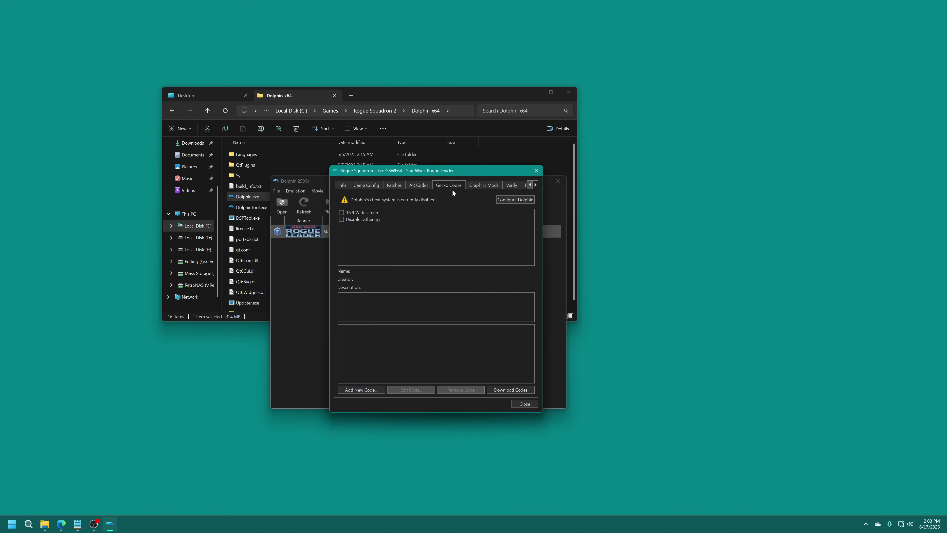
left_click(341, 213)
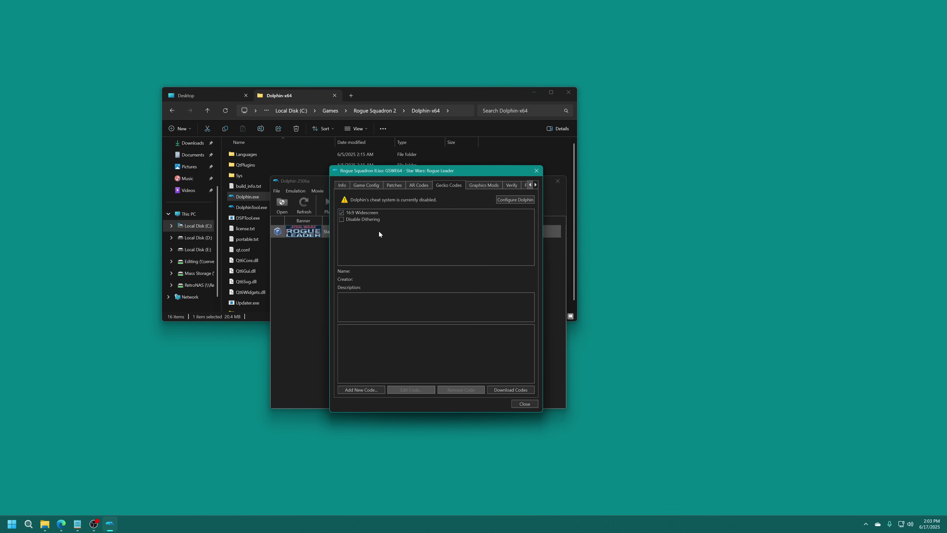
Close the game's properties with the 16:9 Widescreen code selected, and turn on Enable Cheats in the general settings
left_click(362, 213)
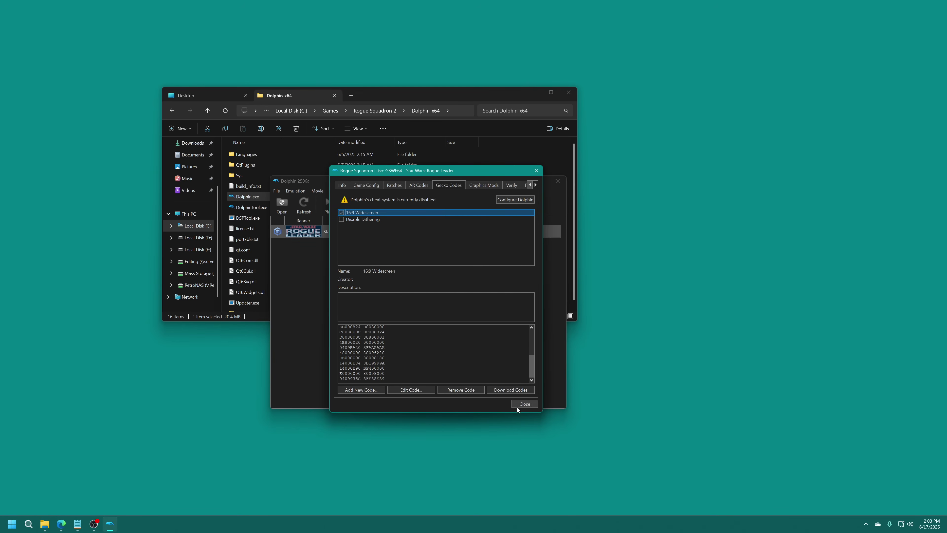
left_click(524, 406)
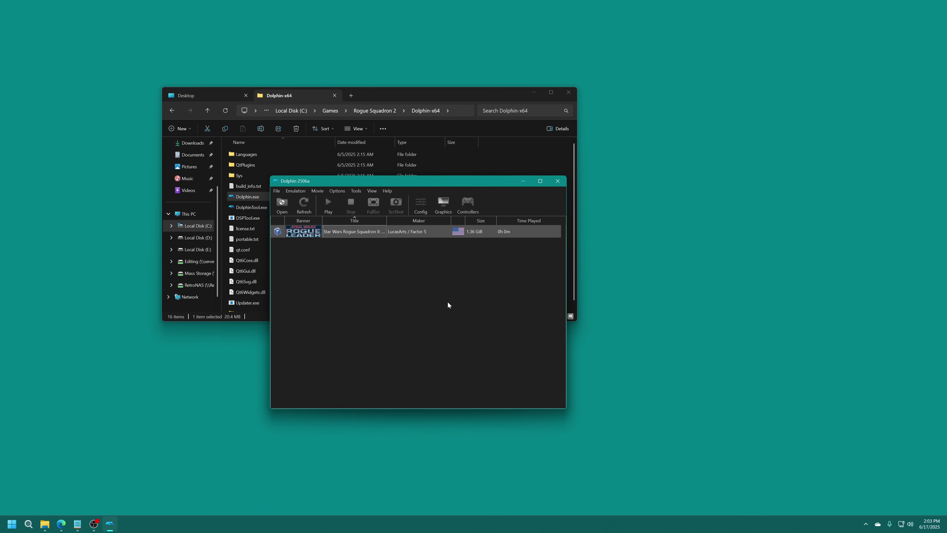
left_click(421, 205)
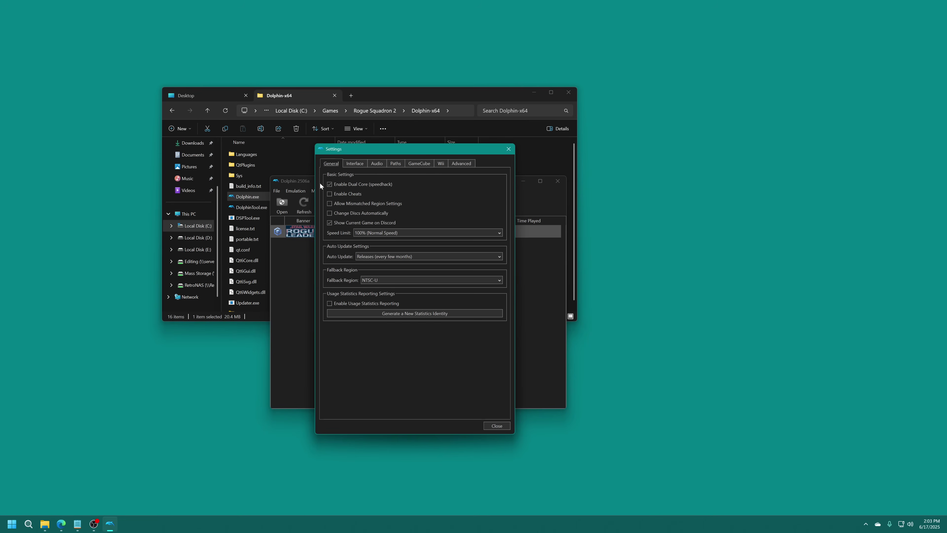
left_click(331, 195)
mouse_move(376, 187)
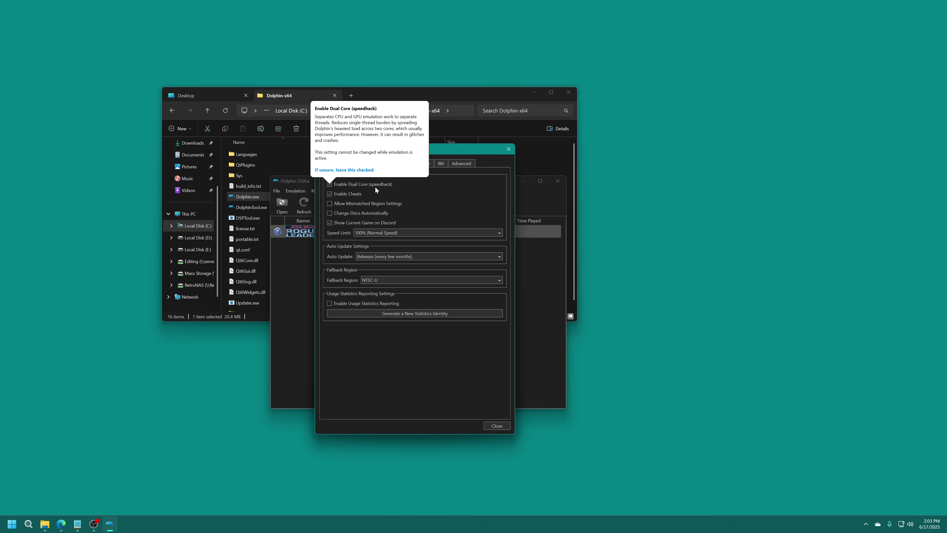
Set the DSP Emulation Engine to LLE Recompiler (slow) and enable the Dolby Pro Logic II Decoder
left_click(355, 164)
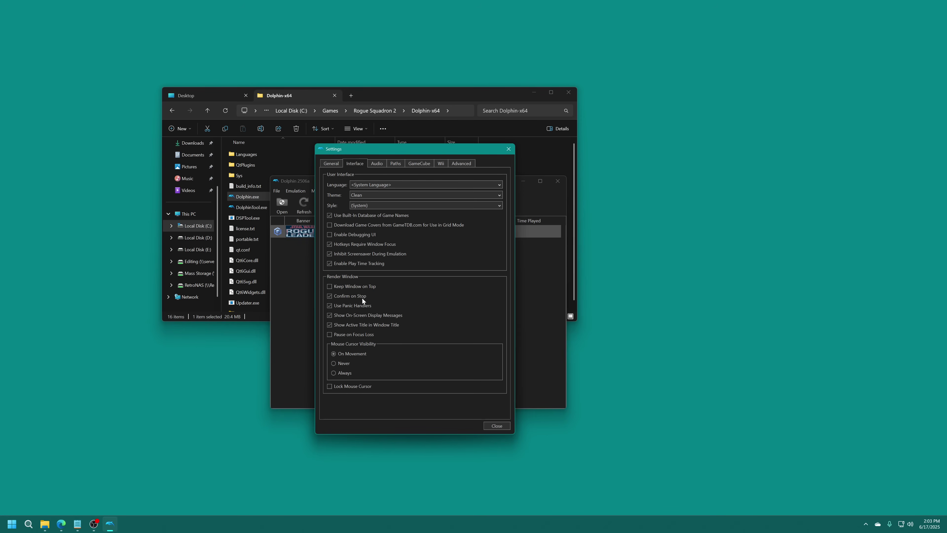
mouse_move(345, 307)
left_click(375, 163)
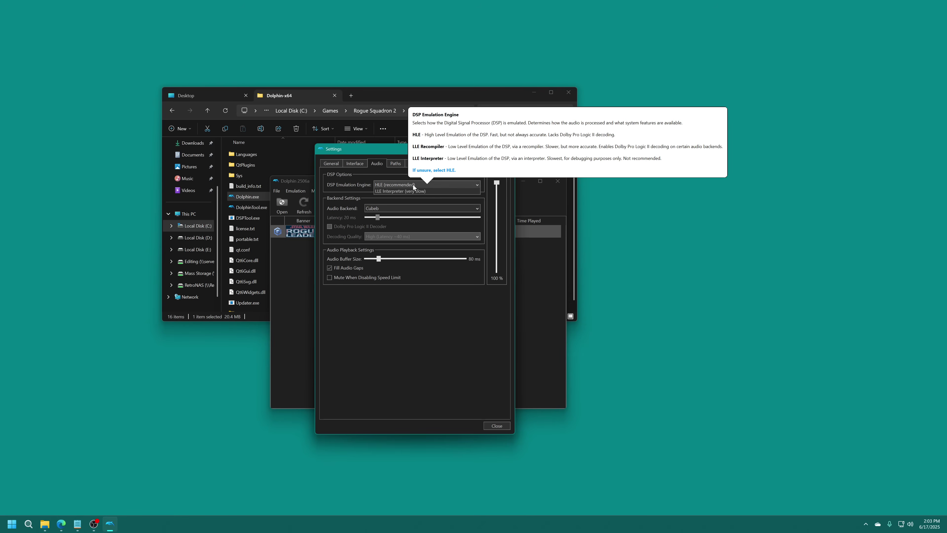
left_click(413, 185)
left_click(416, 198)
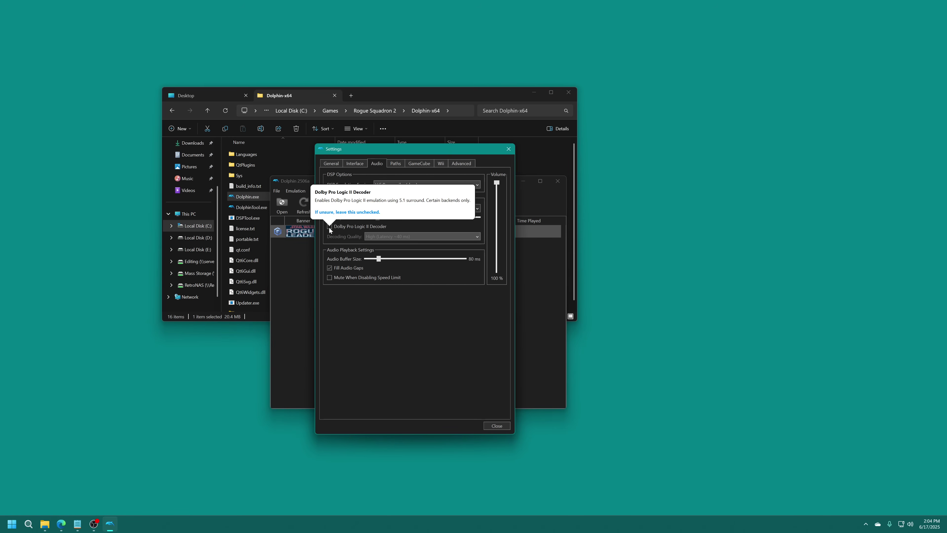
left_click(330, 228)
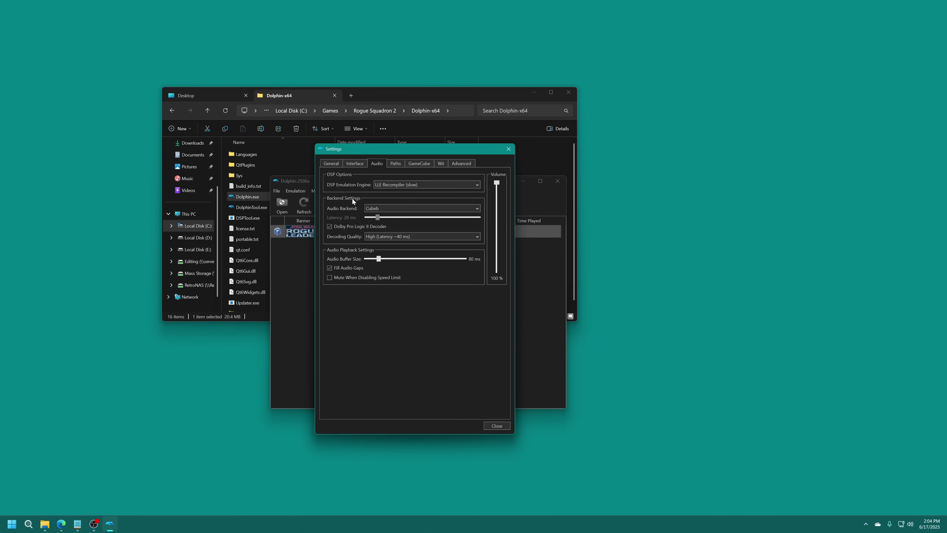
Set the DSP Emulation Engine to HLE (recommended) and close the settings
left_click(378, 185)
left_click(390, 191)
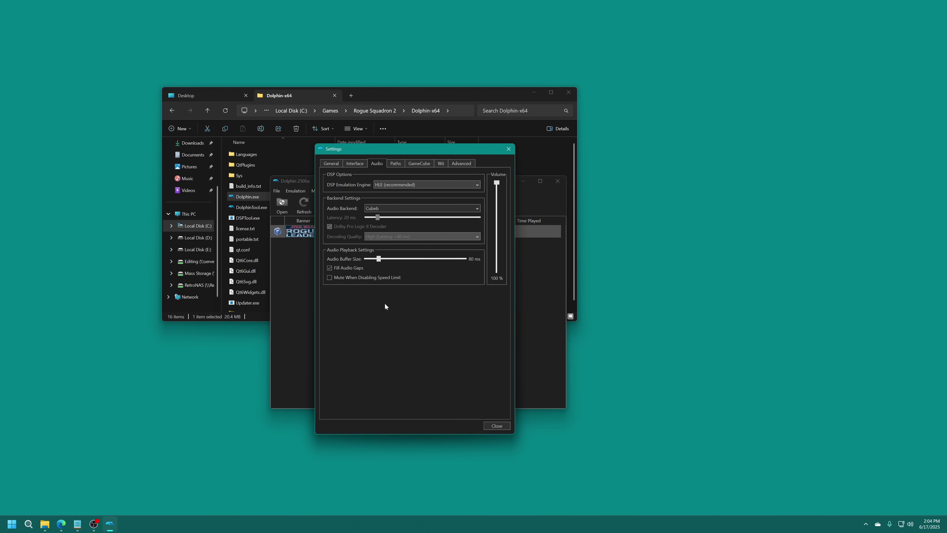
key("Escape")
Open the configuration of the standard controller on GameCube Port 1 and choose WGInput/0/Xbox One Game Controller as its device
left_click(472, 207)
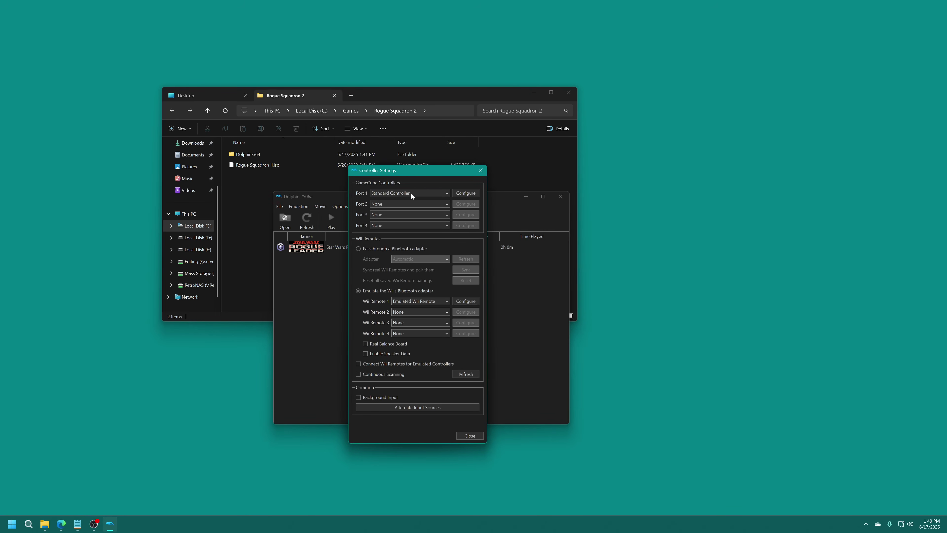
left_click(462, 196)
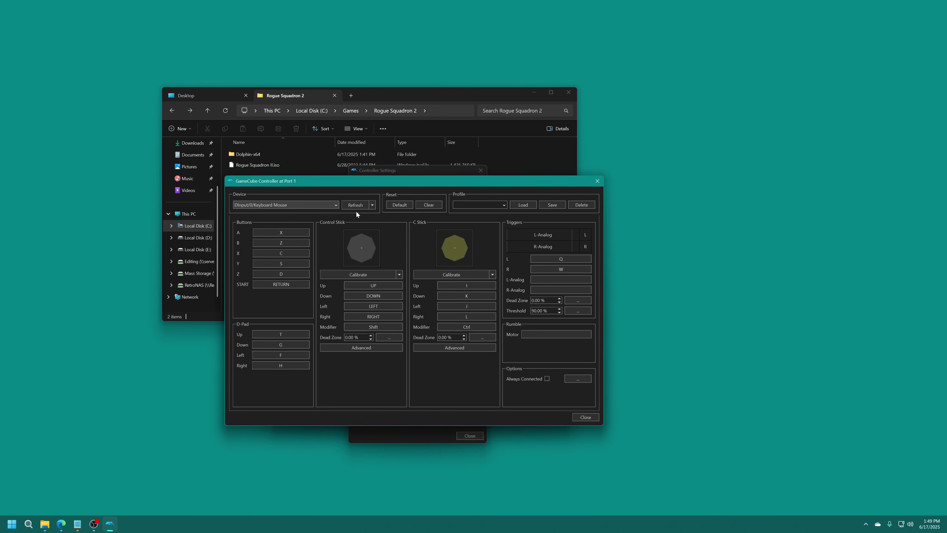
left_click(336, 205)
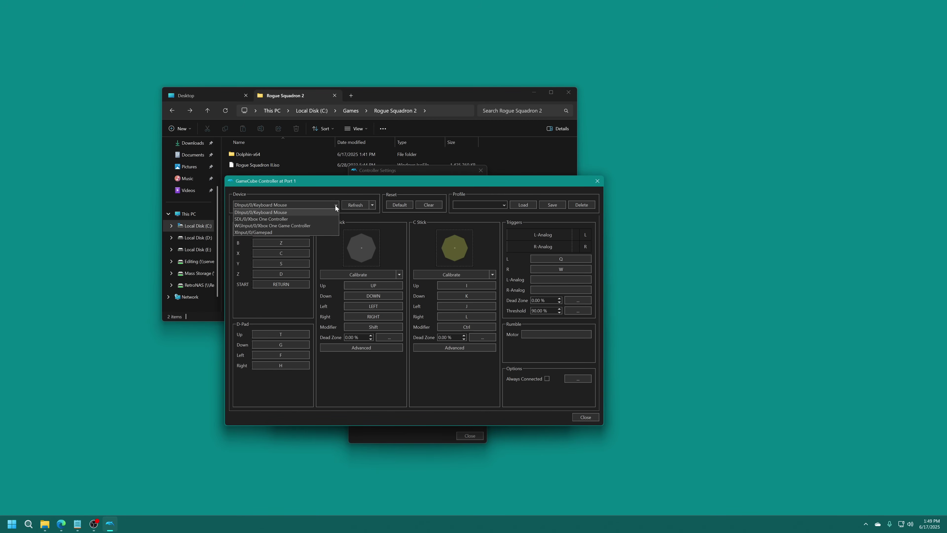
left_click(307, 226)
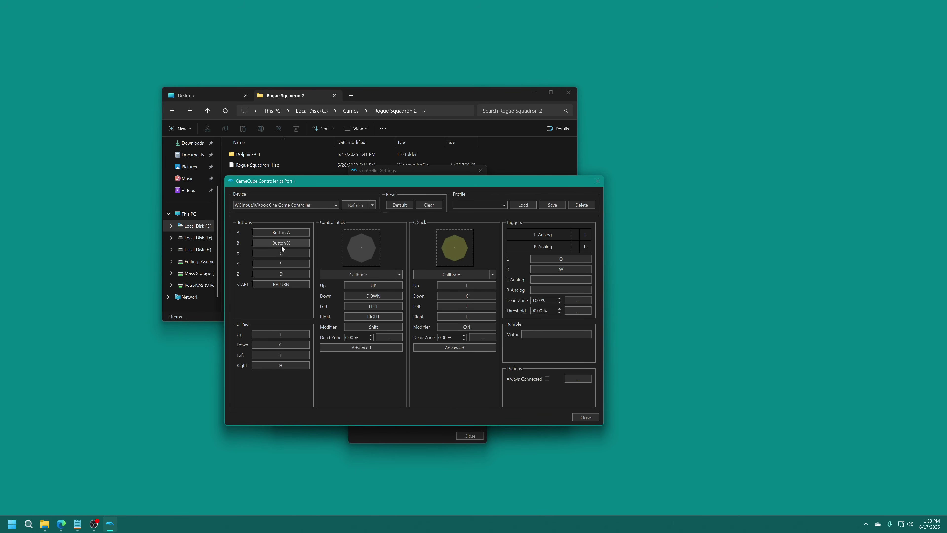
Map A, B, X, Y, Z and START to Button A, X, B, Y, Bumper R and Menu, and the D-pad to Pad N, S, W, E
left_click(275, 254)
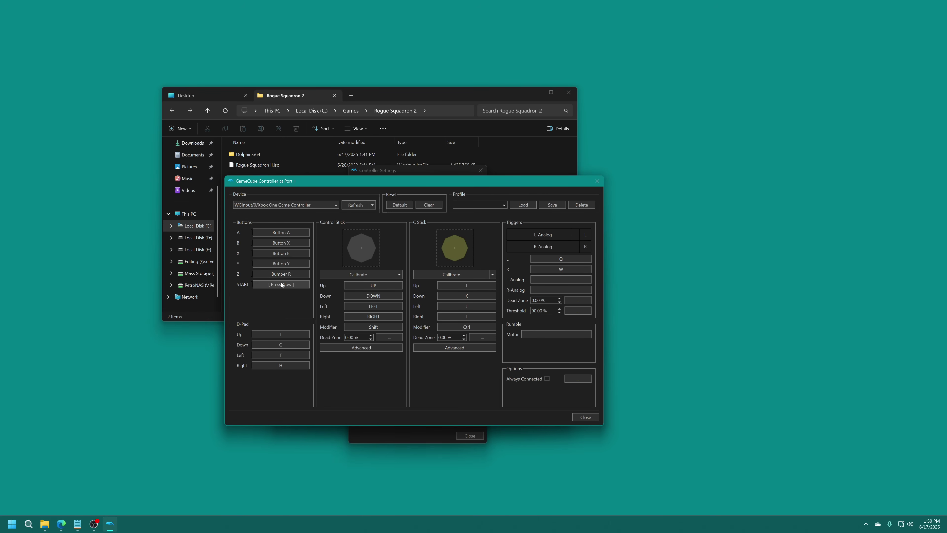
left_click(284, 334)
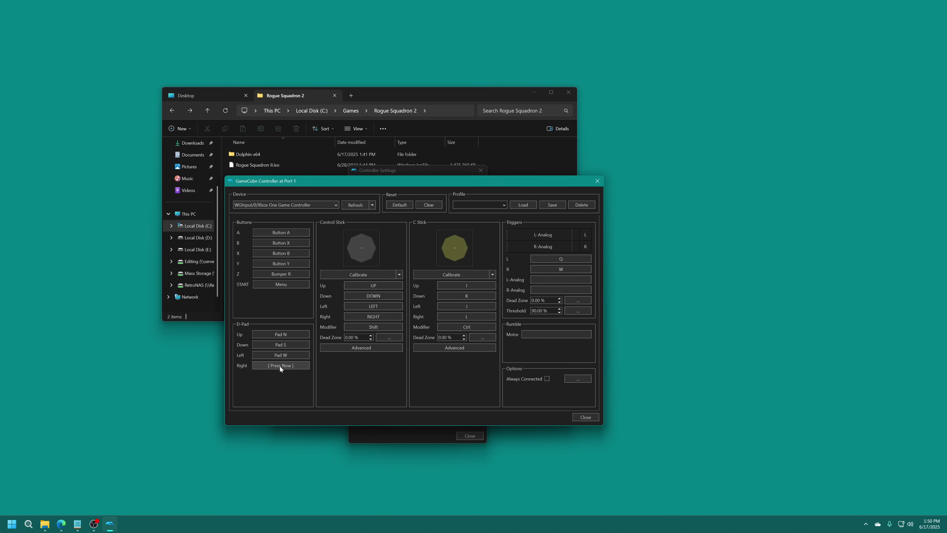
Map the Control Stick's up, down, left and right to Left Y+, Left Y-, Left X- and Left X+, and calibrate the stick
left_click(361, 286)
left_click(358, 299)
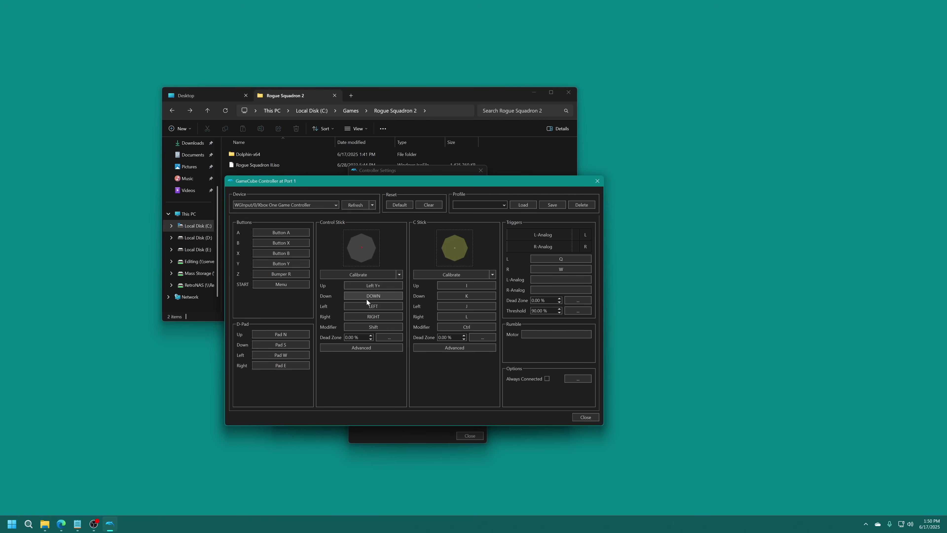
left_click(367, 306)
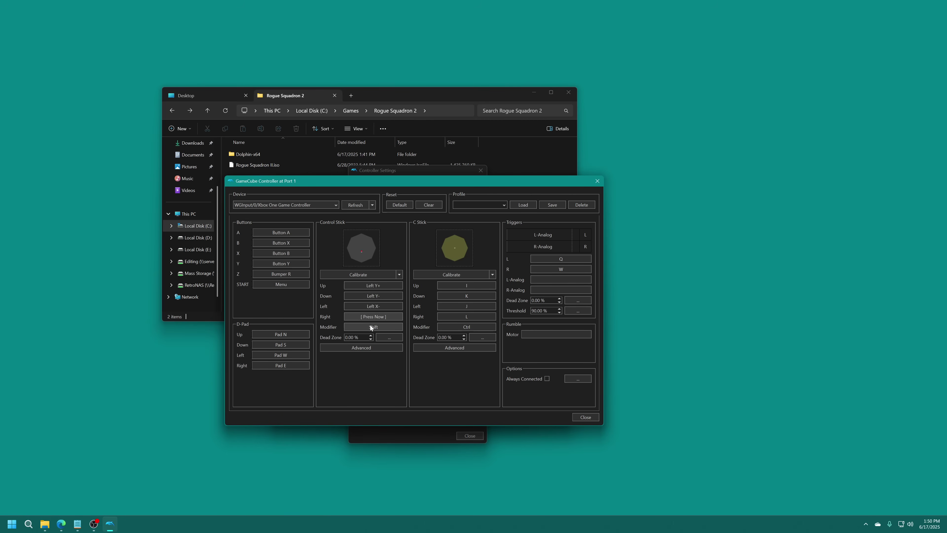
left_click(365, 276)
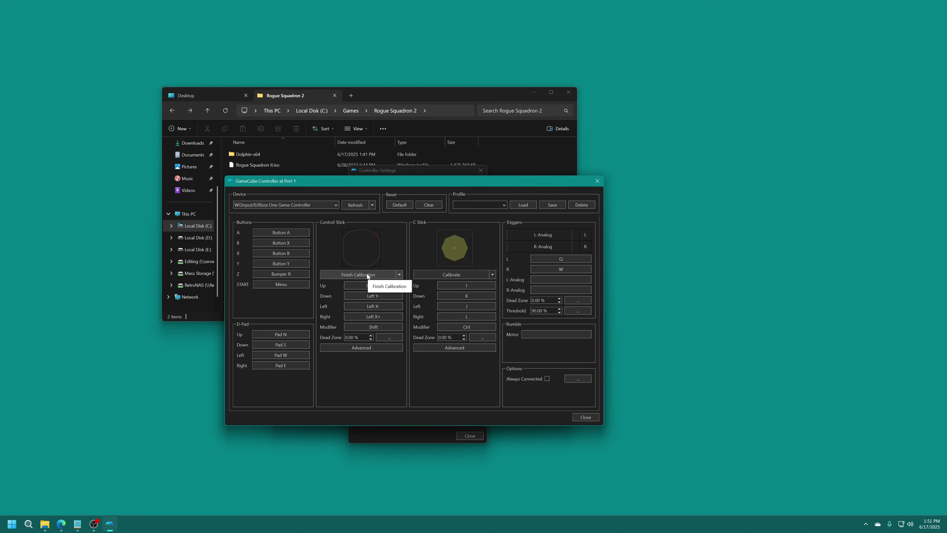
left_click(367, 274)
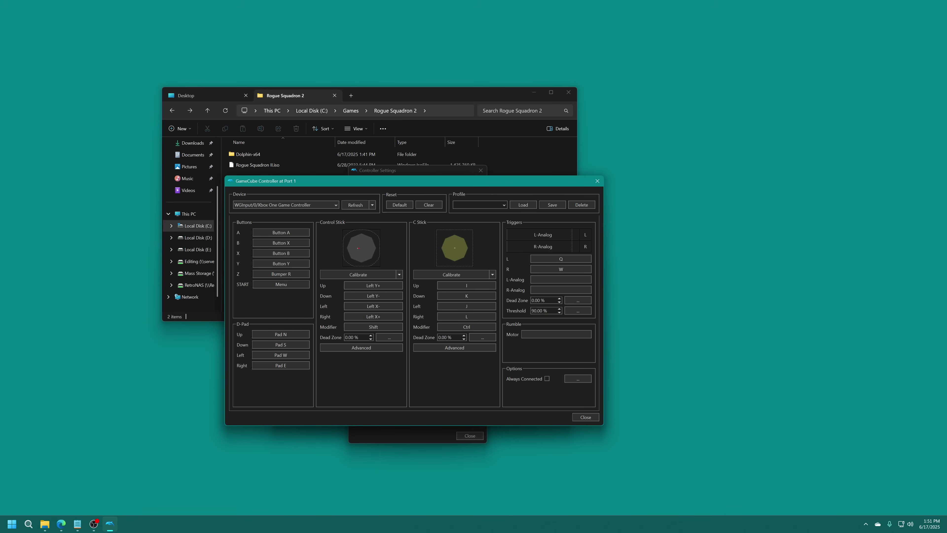
Map the C Stick's up, down, left and right to Right Y+, Right Y-, Right X- and Right X+, and calibrate it
left_click(464, 285)
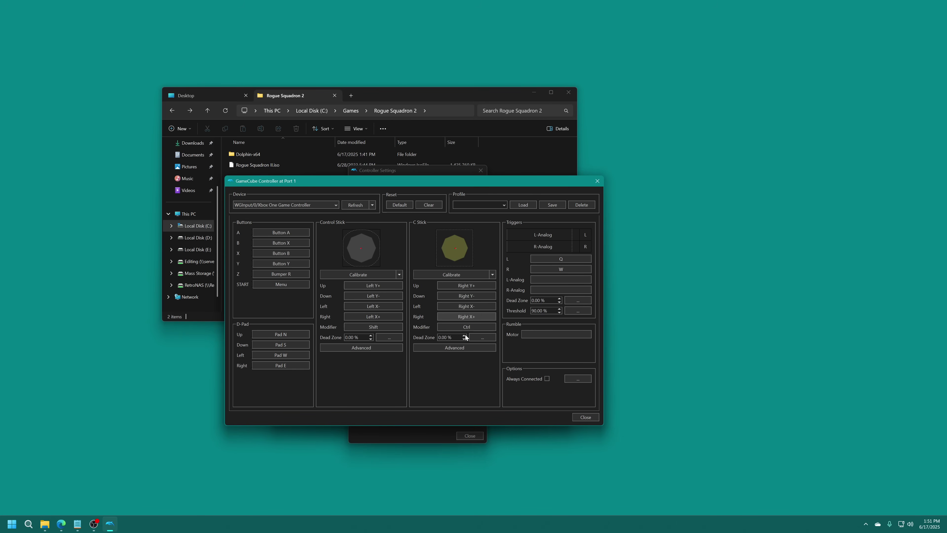
left_click(458, 276)
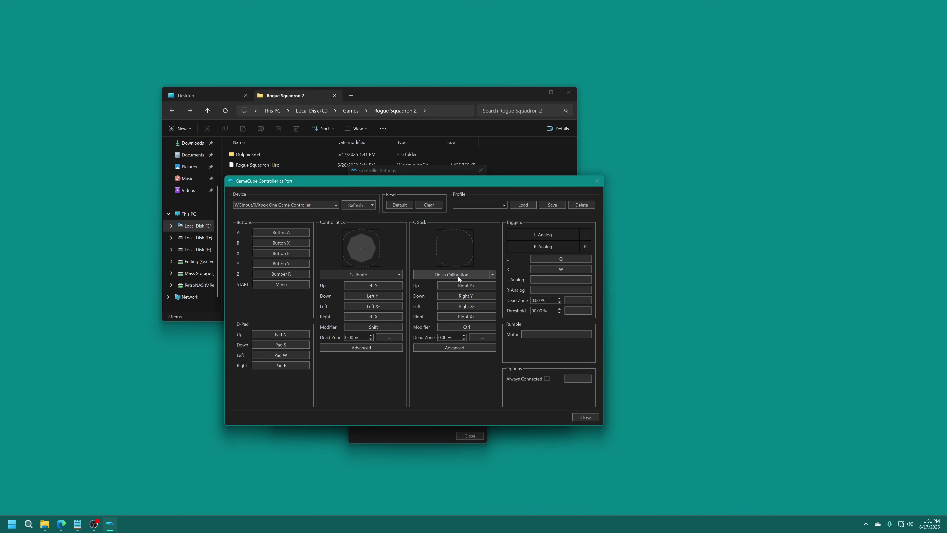
left_click(458, 276)
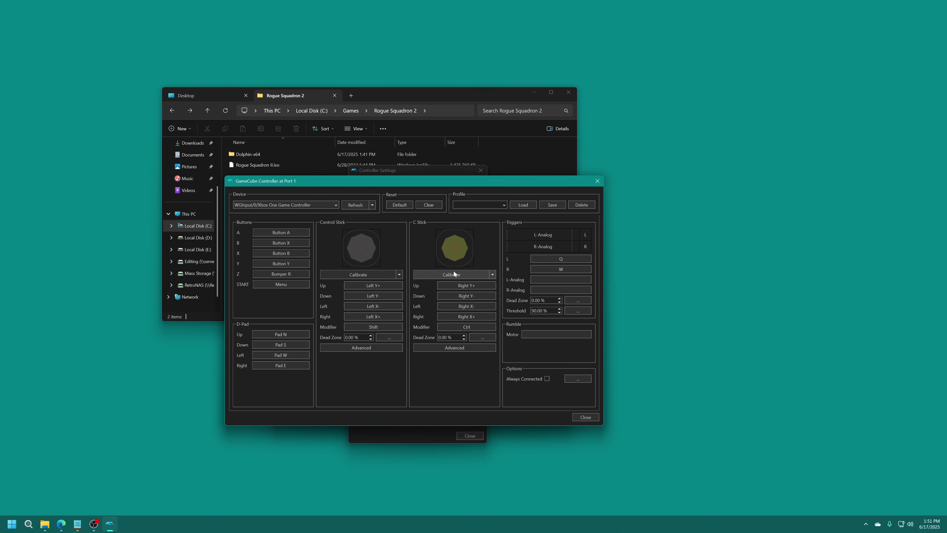
Map L and L-Analog to Trigger L, R and R-Analog to Trigger R, and set the trigger threshold to 100%
left_click(569, 261)
left_click(568, 269)
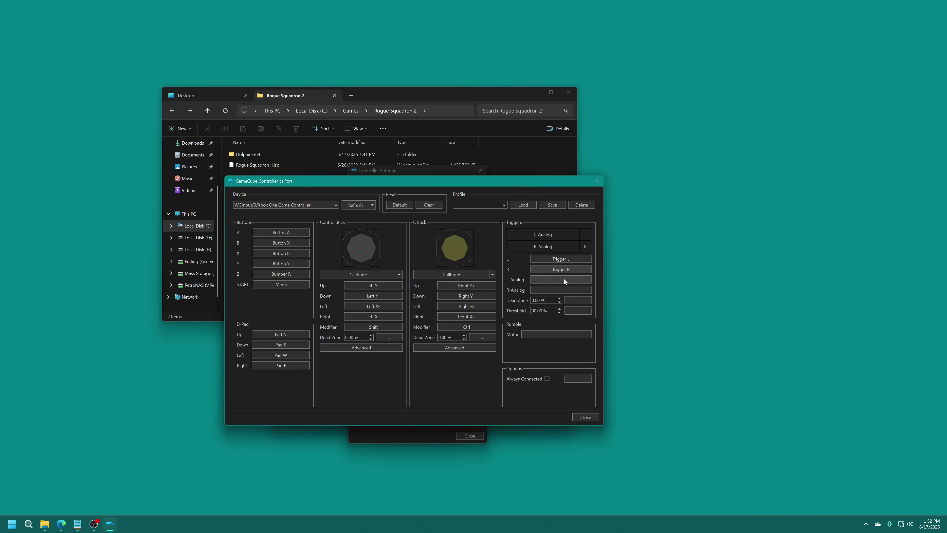
left_click(564, 278)
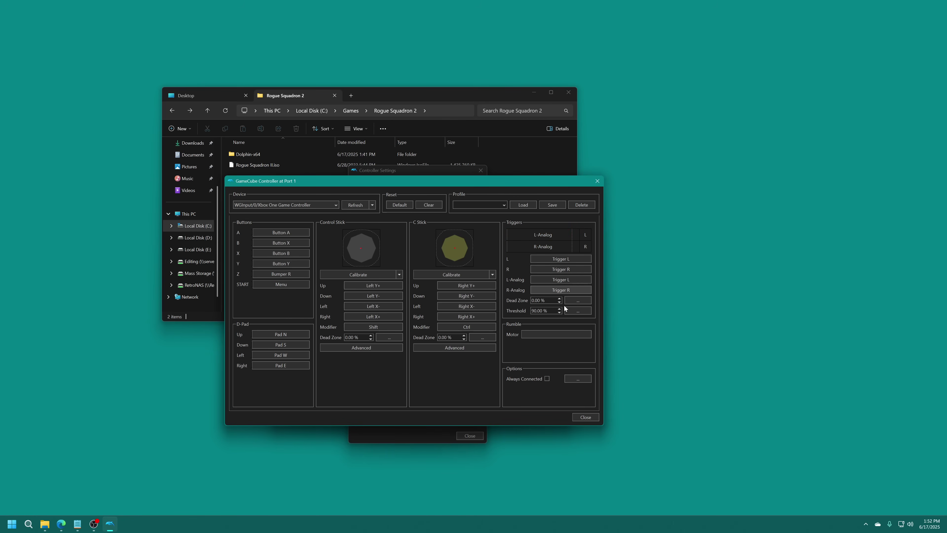
scroll(560, 309, "up", 7)
scroll(560, 310, "up", 1)
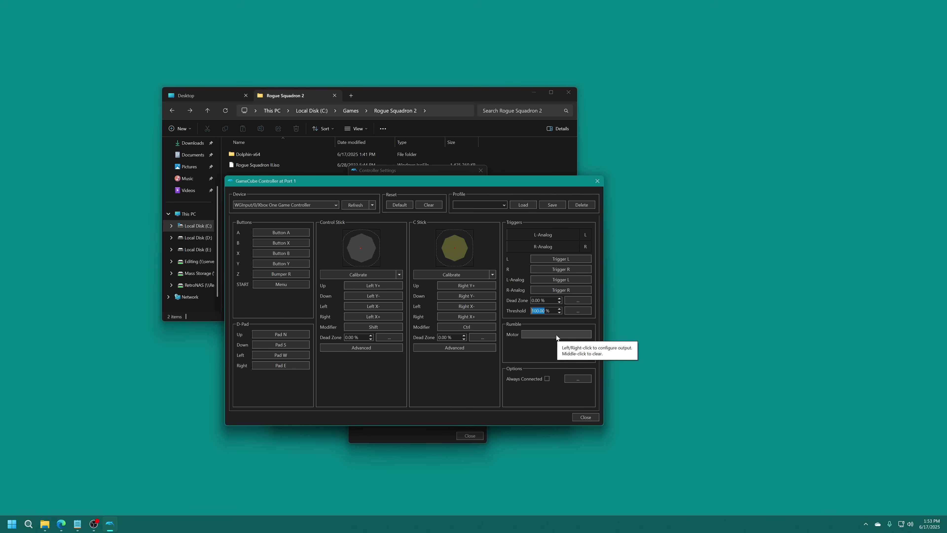
Set the rumble motor output to Motor L | Motor R, and close the Port 1 controller configuration
left_click(557, 335)
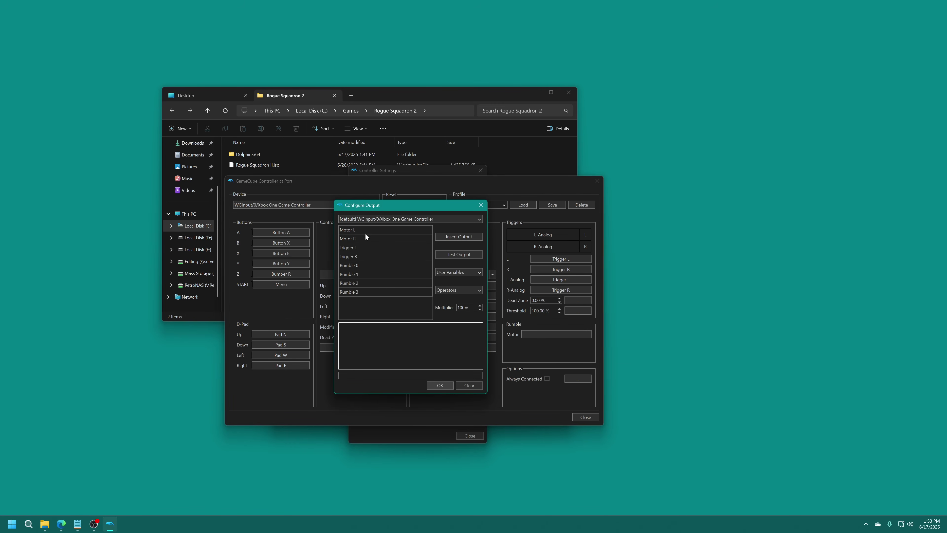
left_click(371, 230)
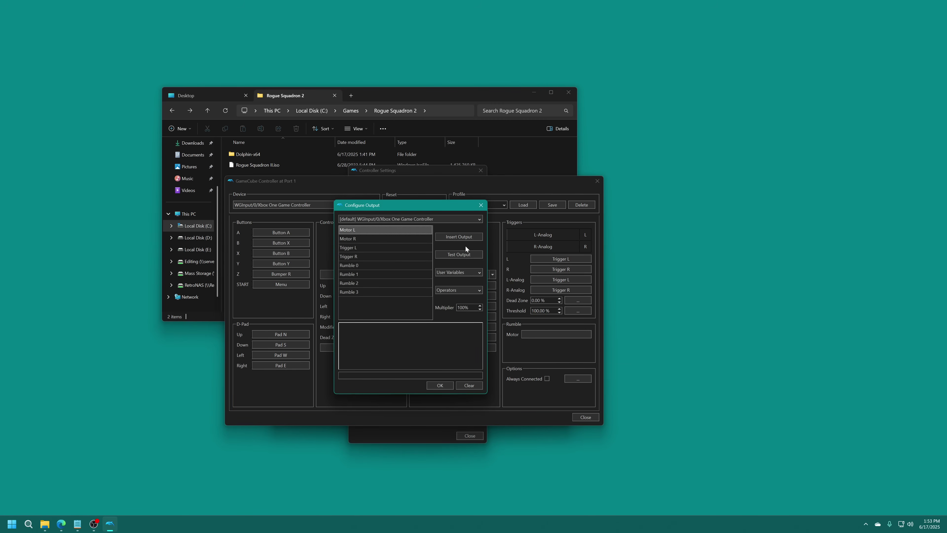
left_click(465, 236)
left_click(355, 242)
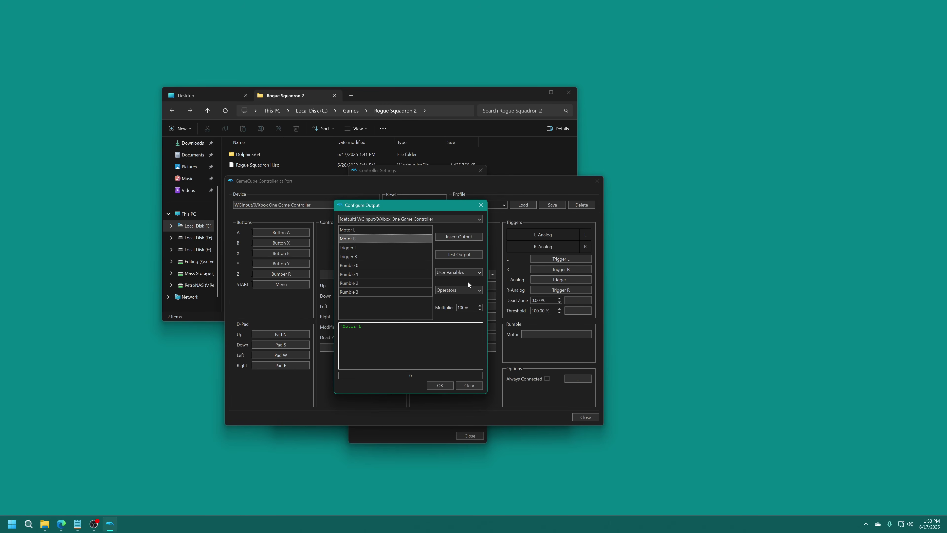
left_click(470, 273)
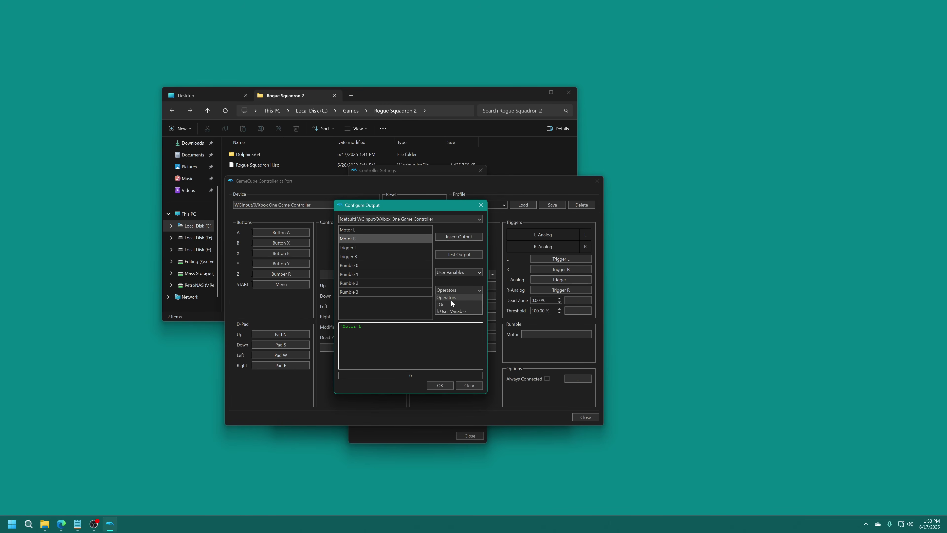
left_click(449, 304)
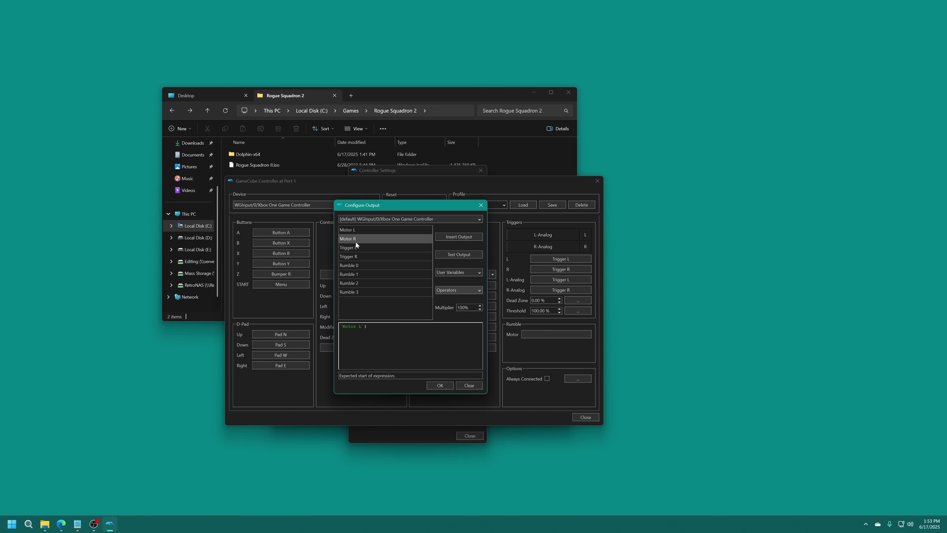
left_click(467, 239)
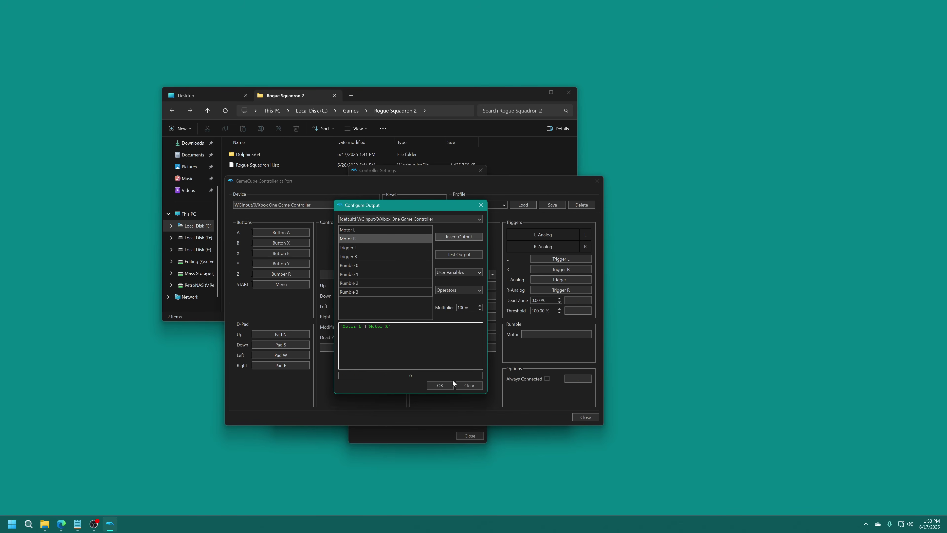
left_click(442, 385)
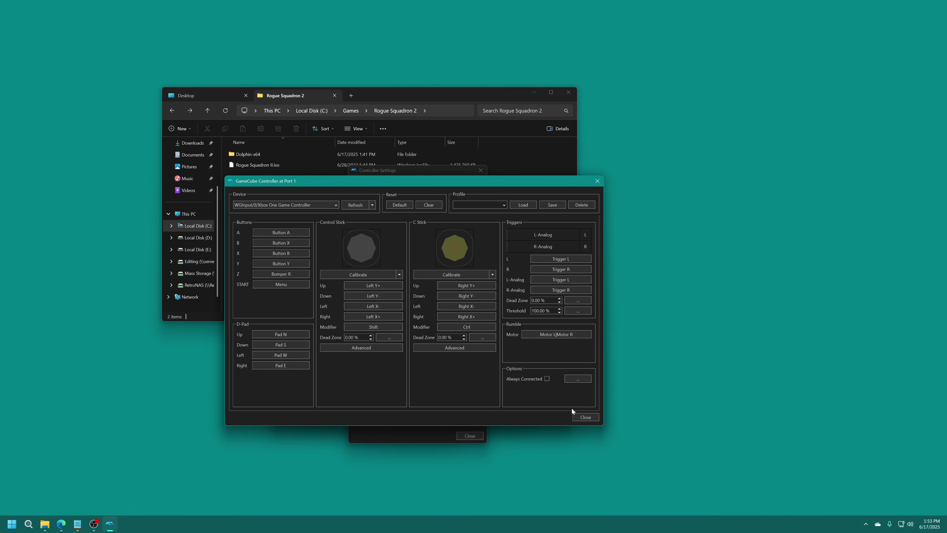
left_click(585, 416)
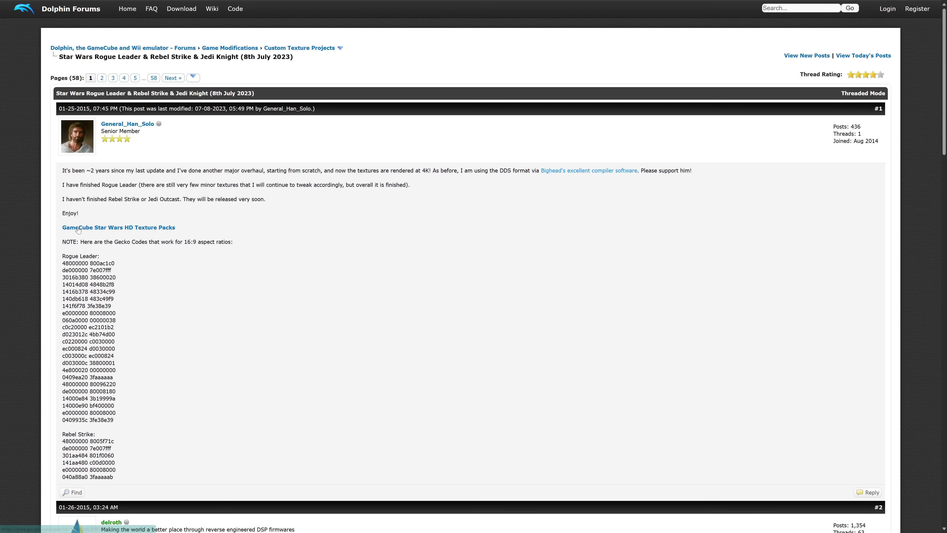
Follow the GameCube Star Wars HD Texture Packs link in the Dolphin Forums post and open the Rogue Leader folder in Google Drive
left_click(147, 228)
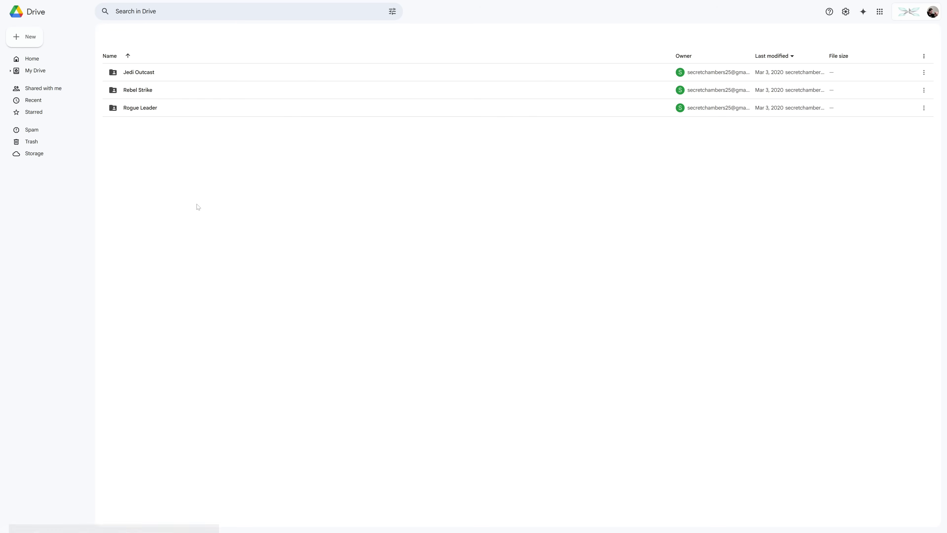
double_click(160, 169)
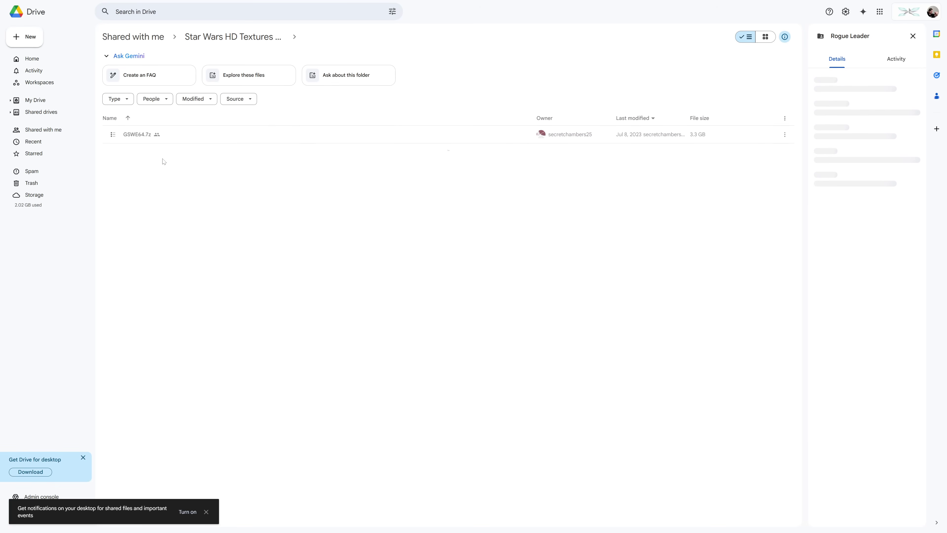
Download GSWE64.7z from the Rogue Leader folder and extract the archive on the desktop into its own GSWE64 folder
right_click(166, 136)
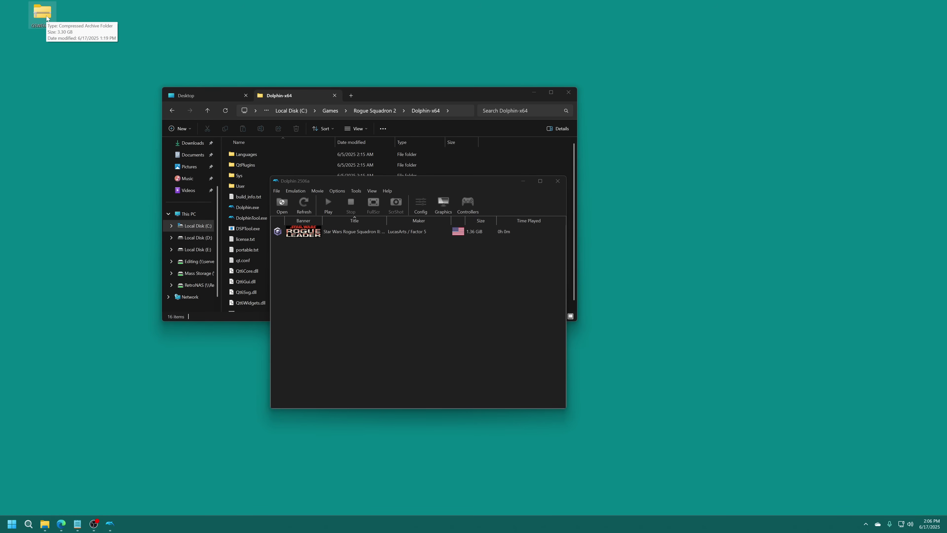
right_click(46, 18)
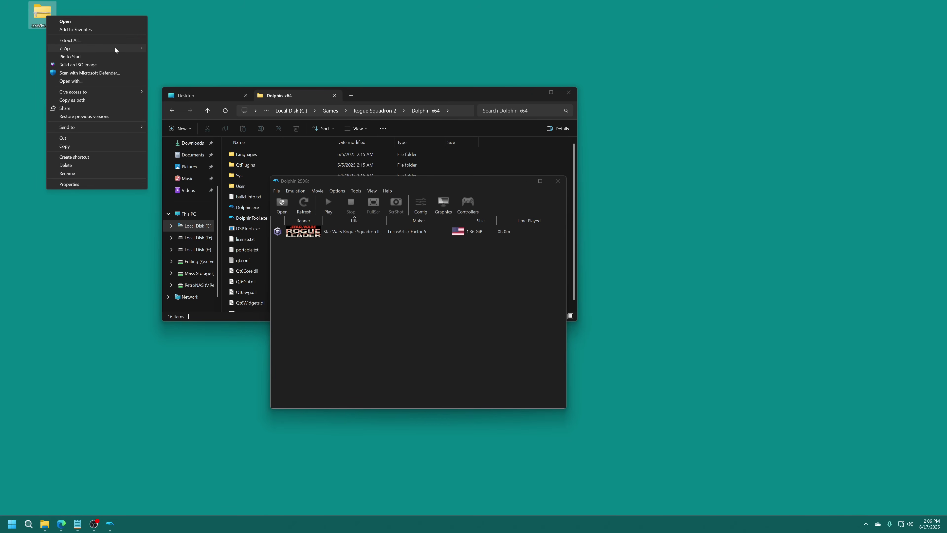
mouse_move(115, 48)
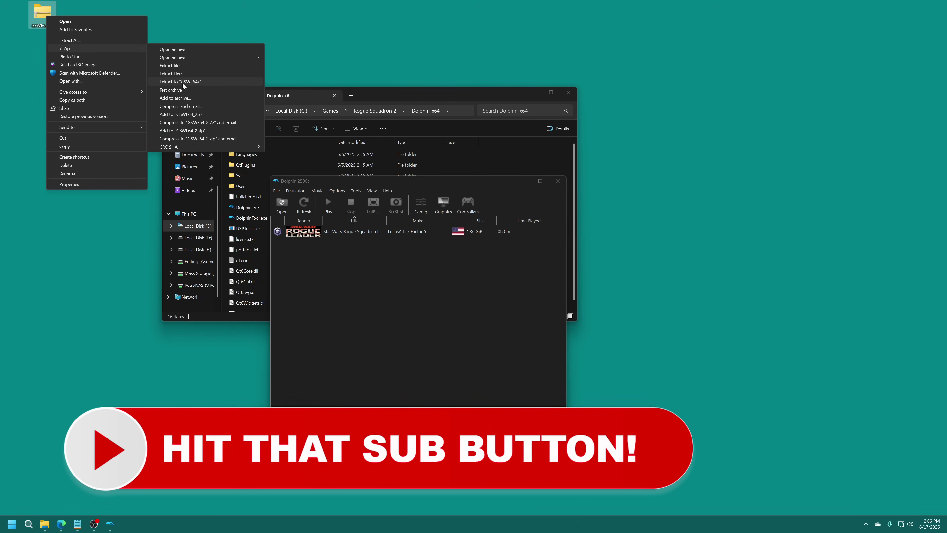
left_click(214, 82)
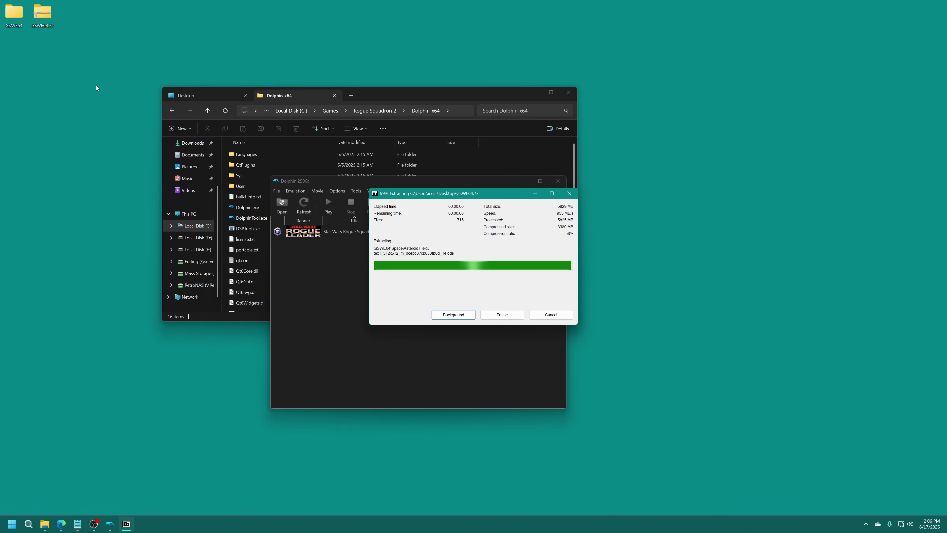
double_click(18, 24)
left_click_drag(297, 245, 268, 163)
left_click(579, 103)
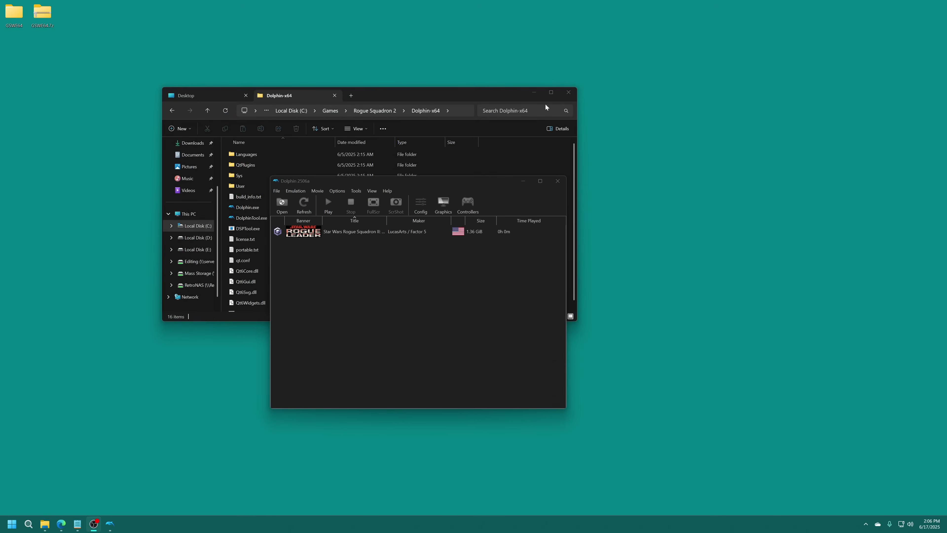
Move the extracted GSWE64 folder from the desktop into Dolphin-x64\User\Load\Textures and close File Explorer
left_click(306, 94)
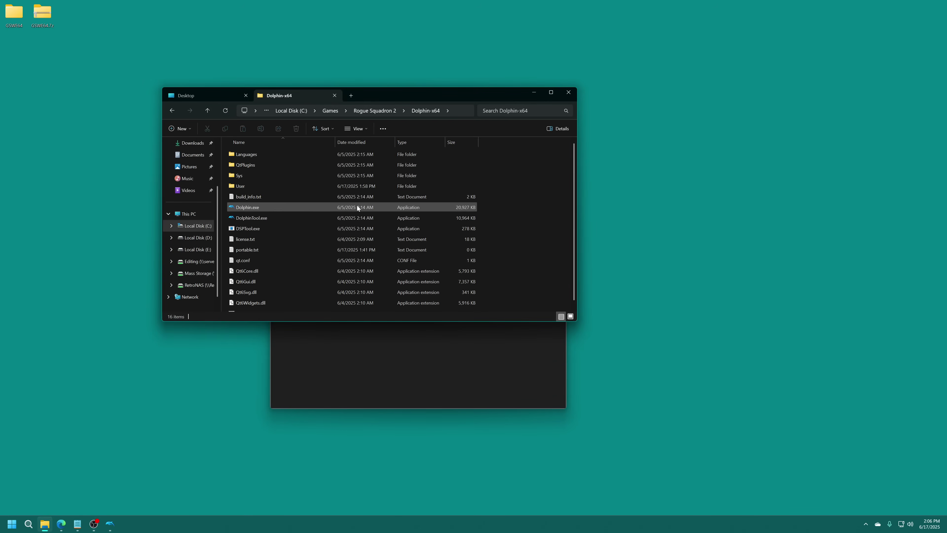
double_click(247, 184)
left_click(241, 156)
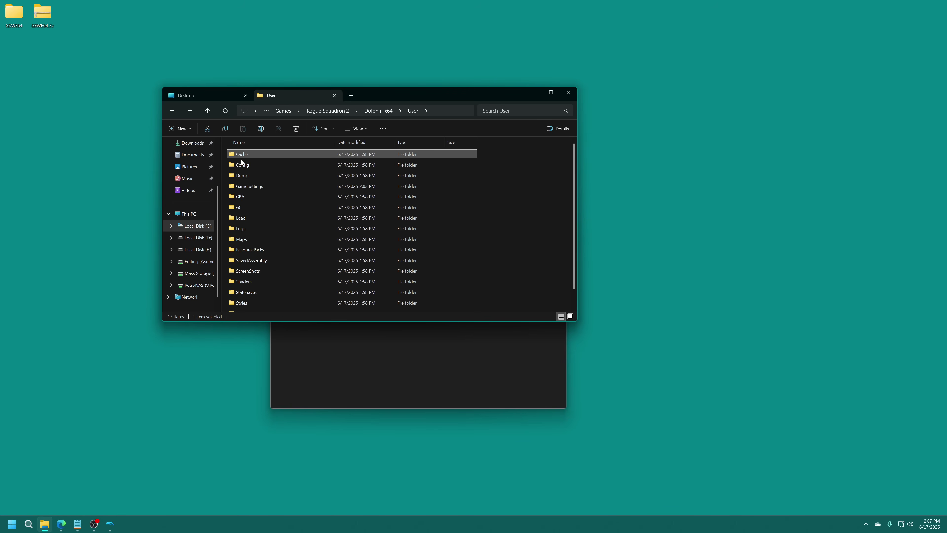
left_click(524, 168)
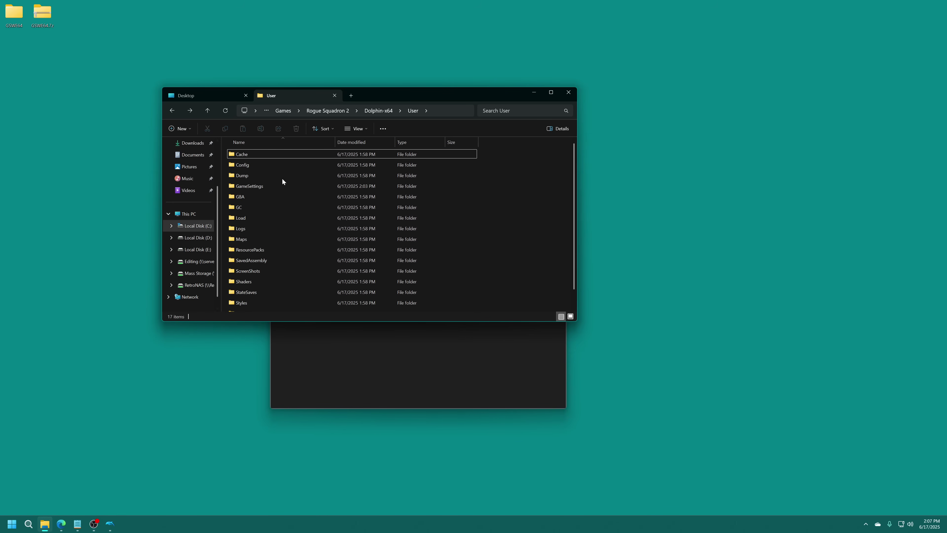
double_click(245, 219)
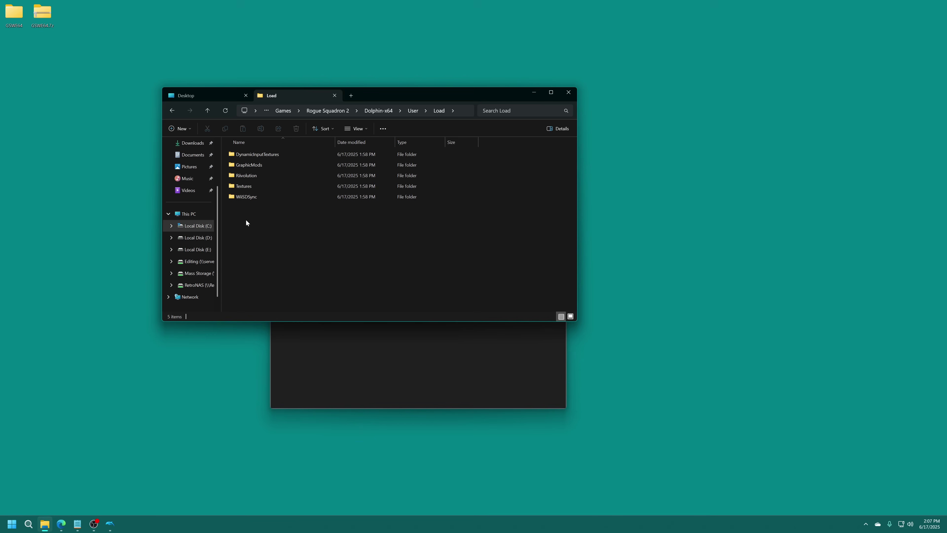
double_click(250, 185)
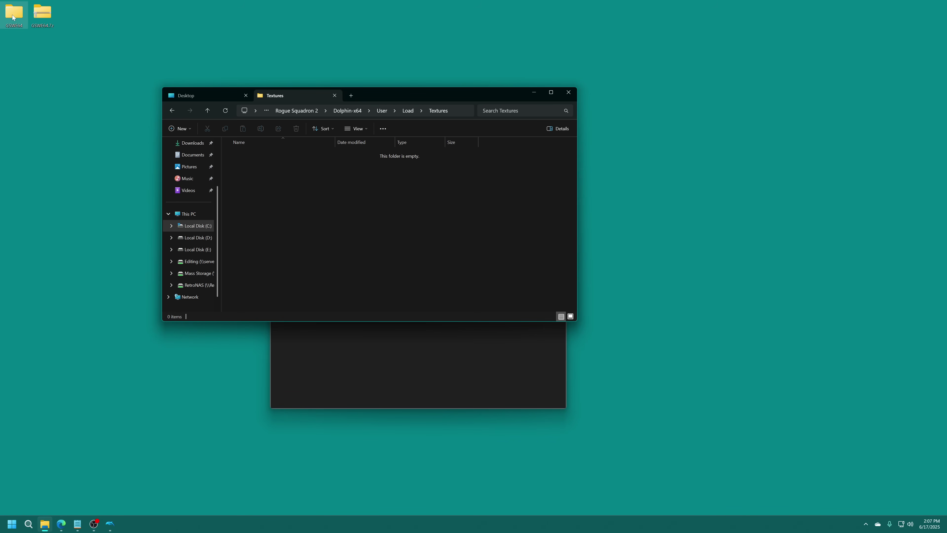
left_click_drag(14, 12, 354, 202)
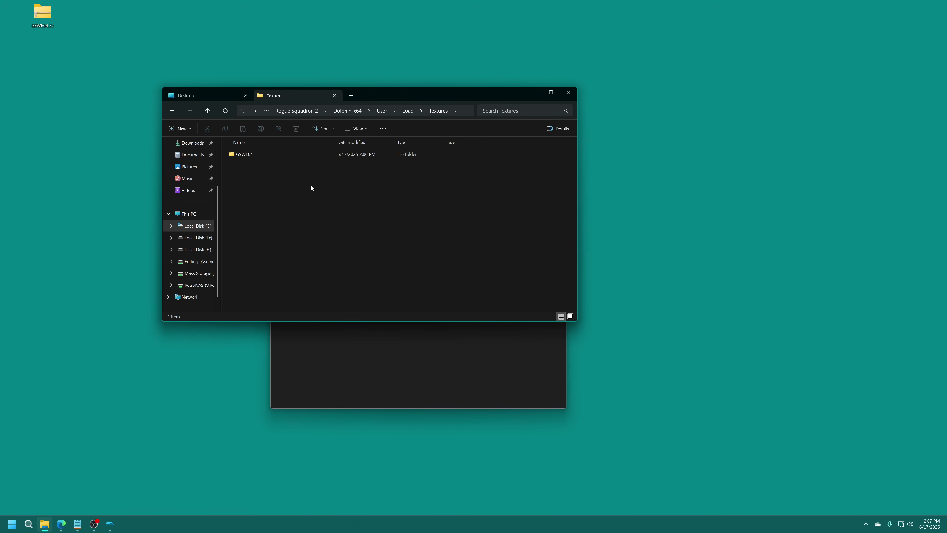
left_click(334, 96)
left_click(569, 92)
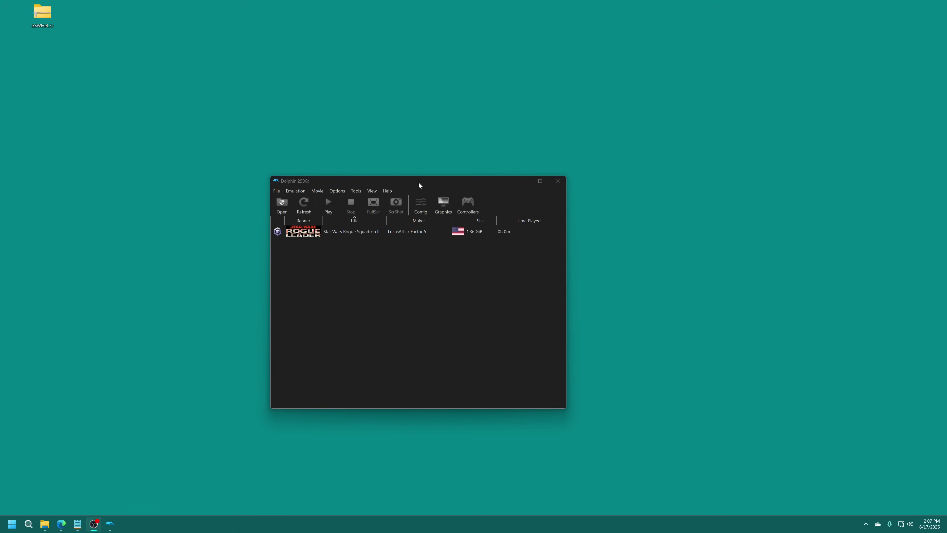
Test the HD textures in the game by choosing Start, selecting an empty save slot and scrolling through its name-entry letters
left_click(349, 280)
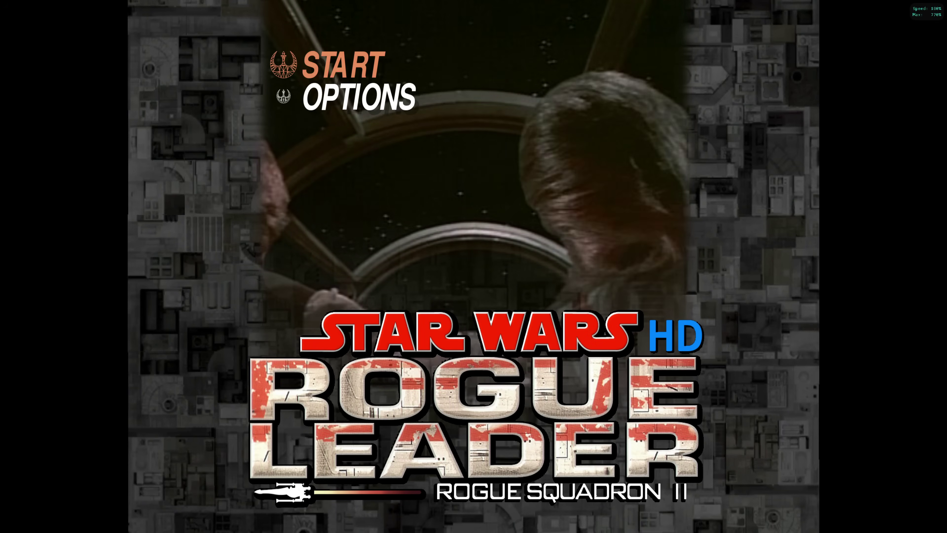
key("Return")
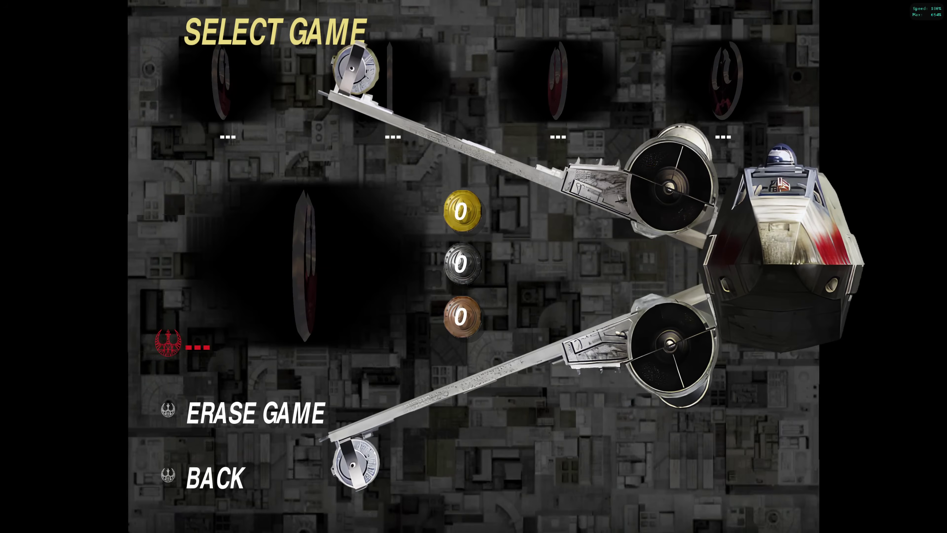
key("Return")
key("Left")
key("Left")
key("Left")
key("Left")
key("Left")
key("Left")
key("Left")
key("Left")
key("Left")
key("Left")
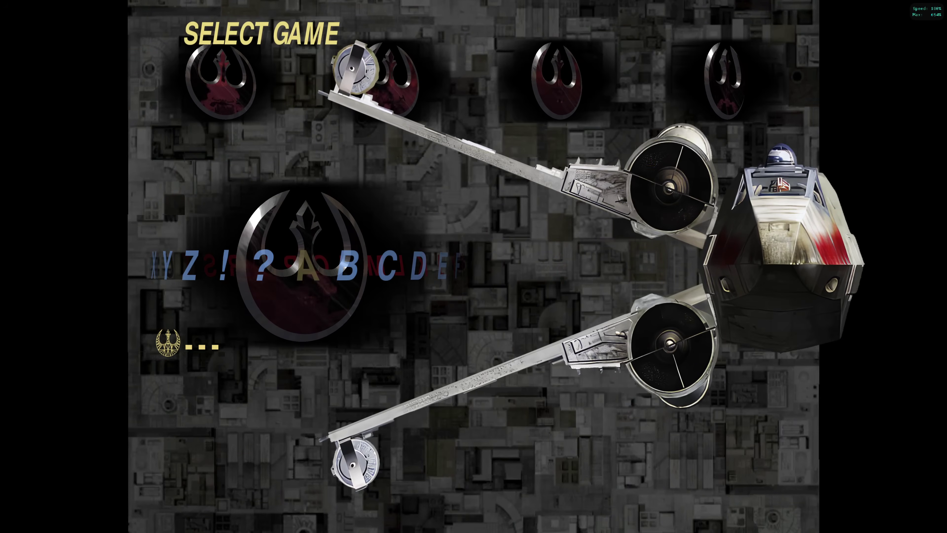
key("Left")
key("Left")
key("Left")
key("Left")
key("Left")
key("Left")
key("Left")
key("Left")
key("Left")
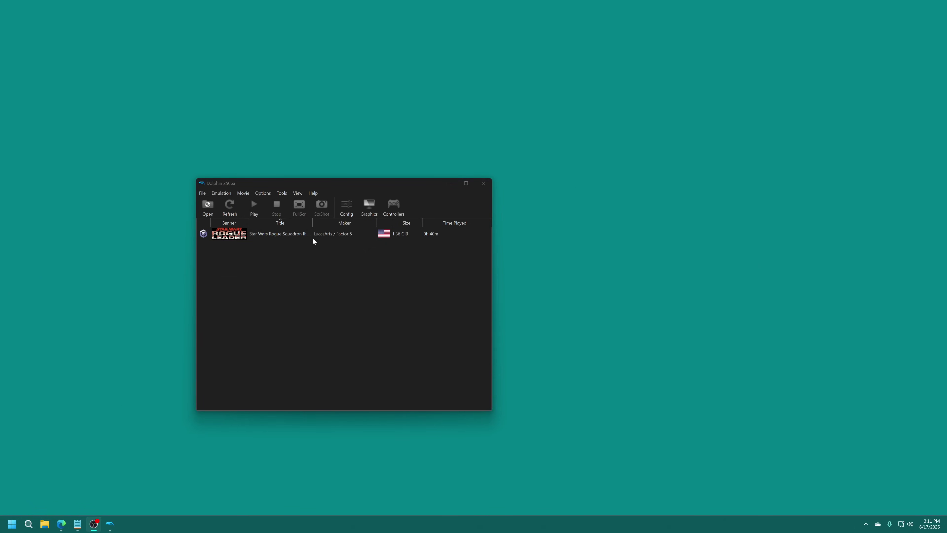
Set up a file conversion of the game to RVZ with 128 KiB blocks and Zstandard compression at level 5
left_click(272, 234)
right_click(271, 234)
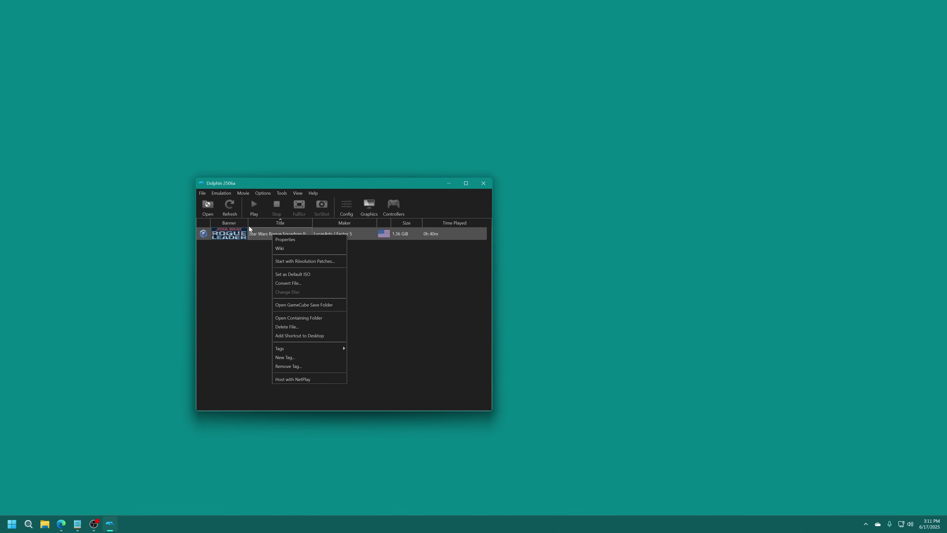
left_click(289, 284)
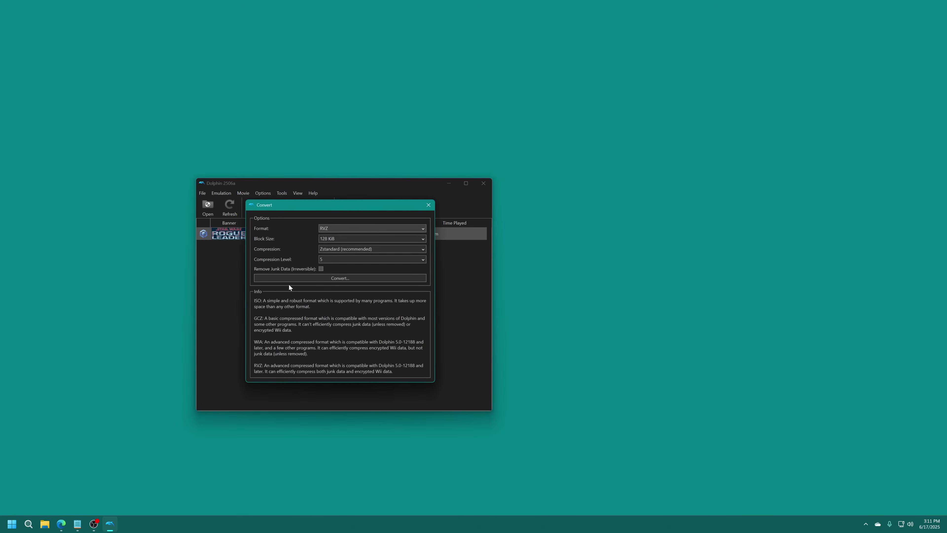
left_click(344, 229)
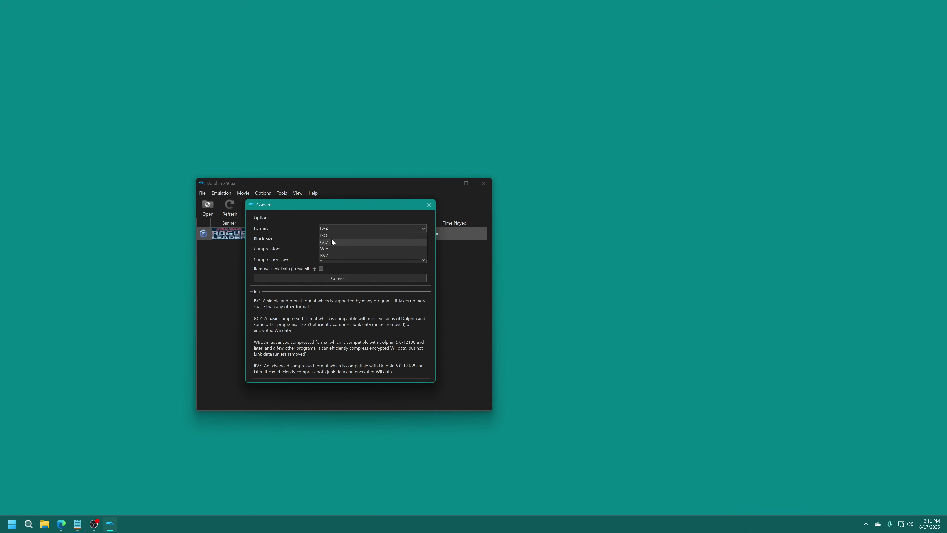
left_click(336, 254)
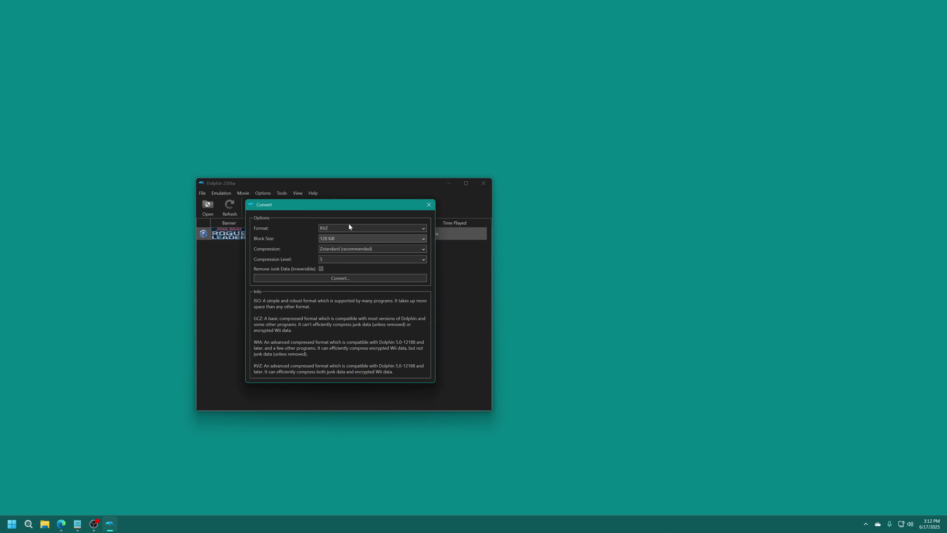
left_click(351, 238)
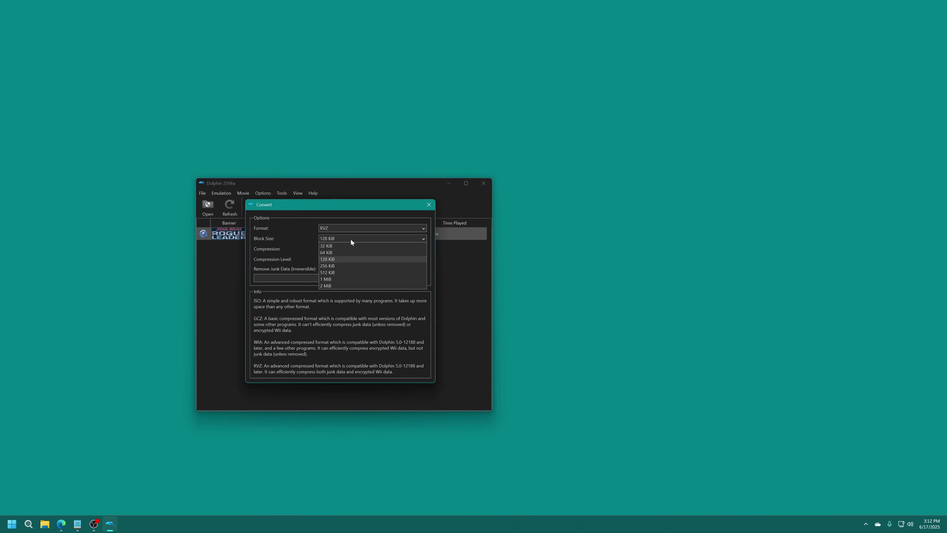
left_click(351, 239)
left_click(369, 248)
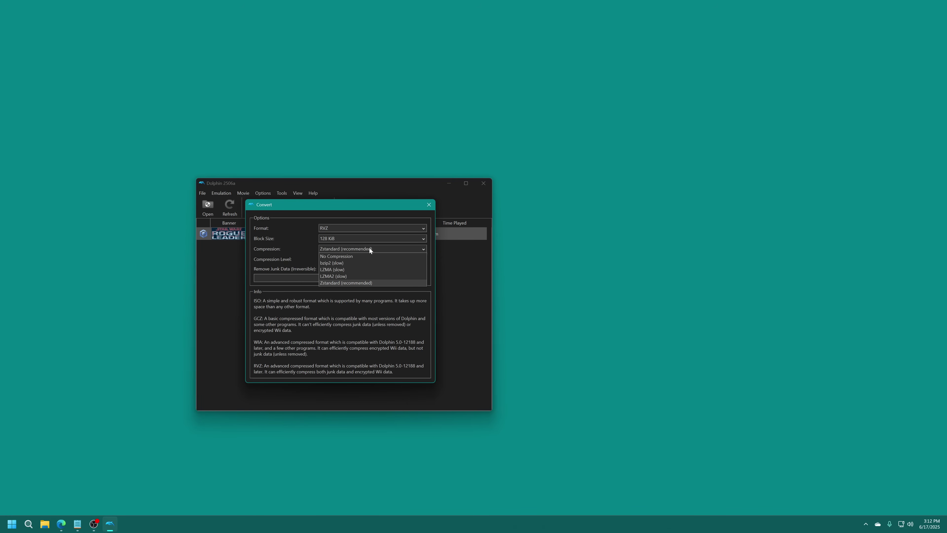
left_click(369, 249)
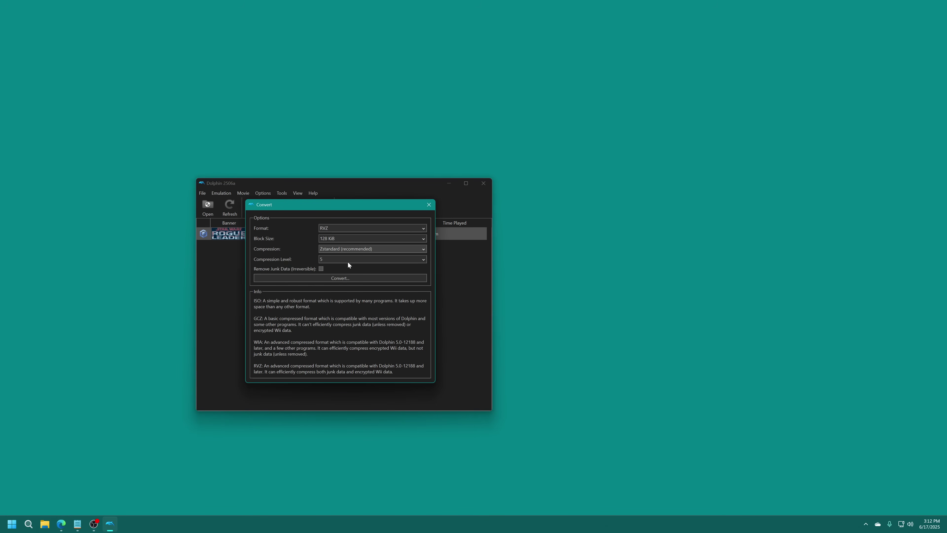
Convert the game image and save it as Rogue Squadron II.rvz in the Games\Rogue Squadron 2 folder
left_click(365, 279)
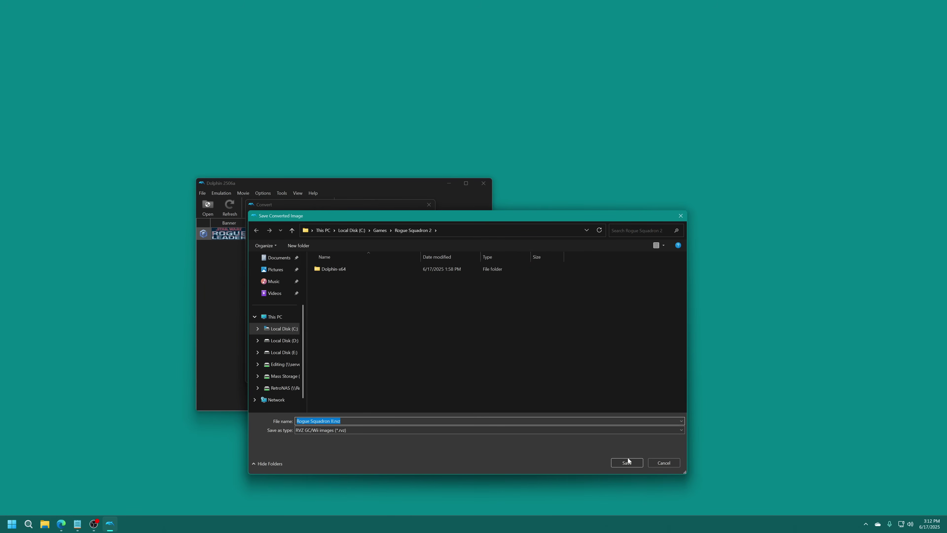
left_click(627, 462)
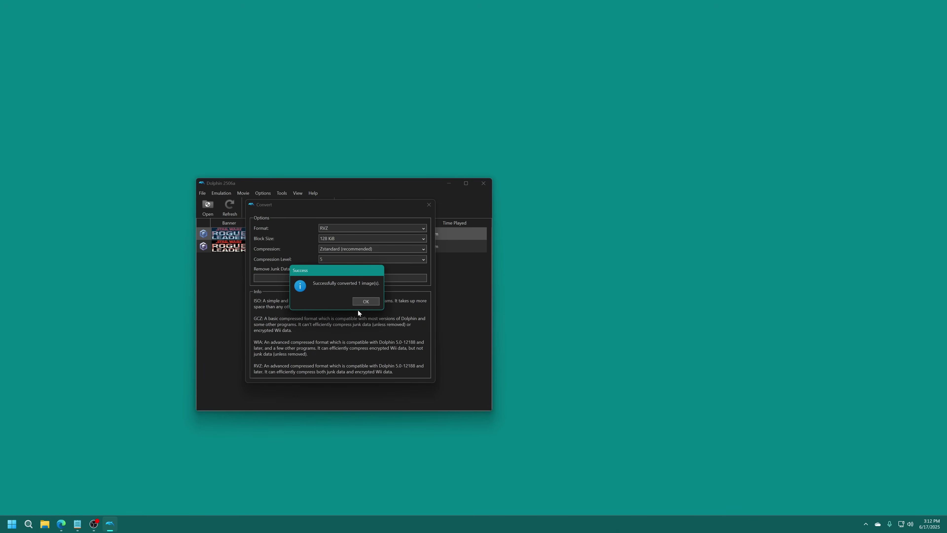
left_click(361, 303)
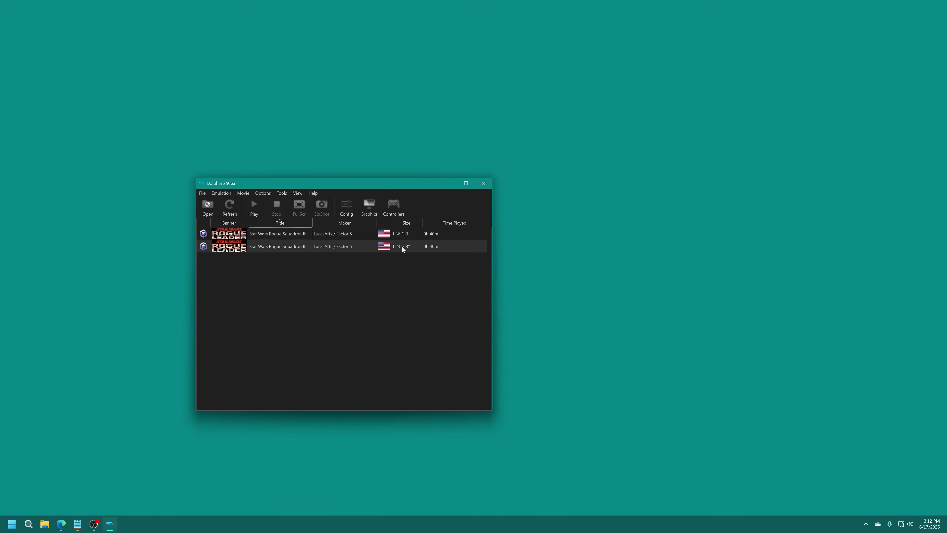
Delete the converted RVZ copy of Star Wars Rogue Squadron II from the game list and disk
left_click(324, 247)
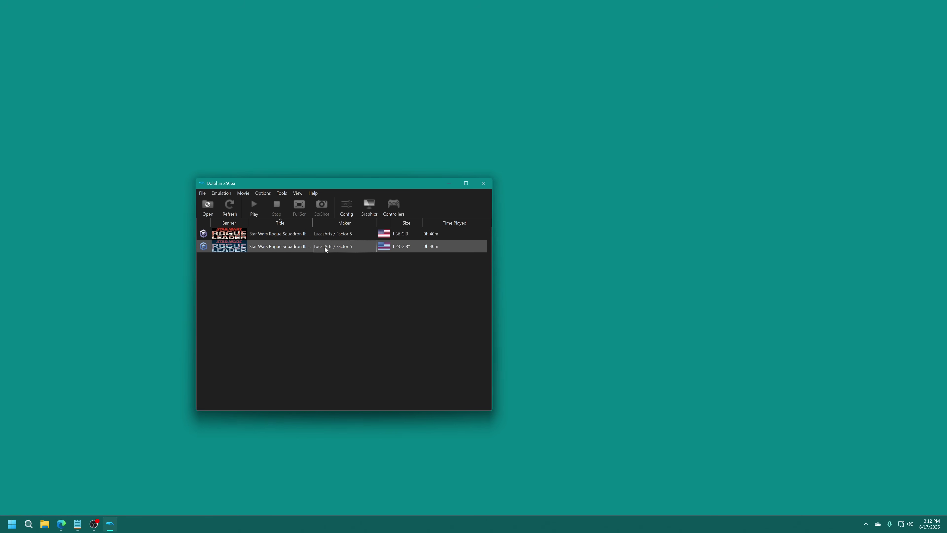
right_click(324, 246)
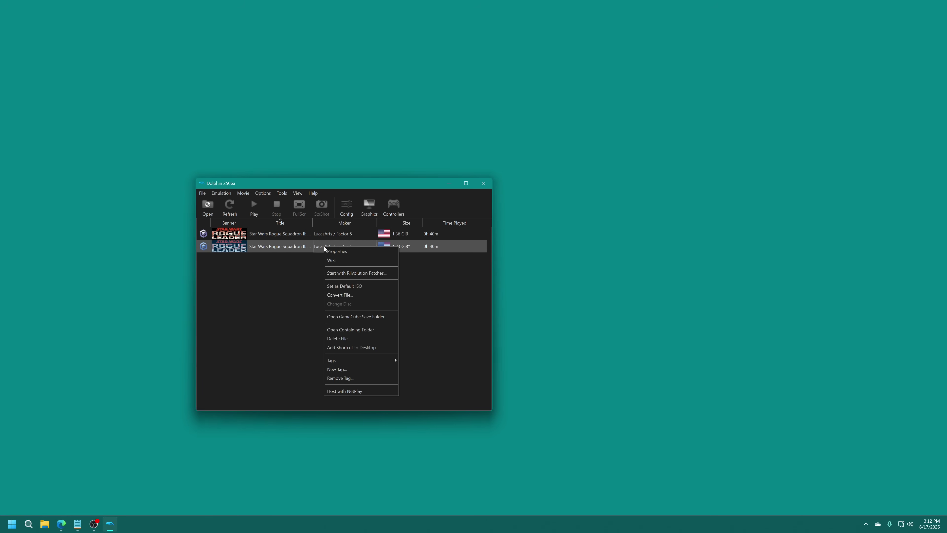
left_click(358, 339)
left_click(347, 308)
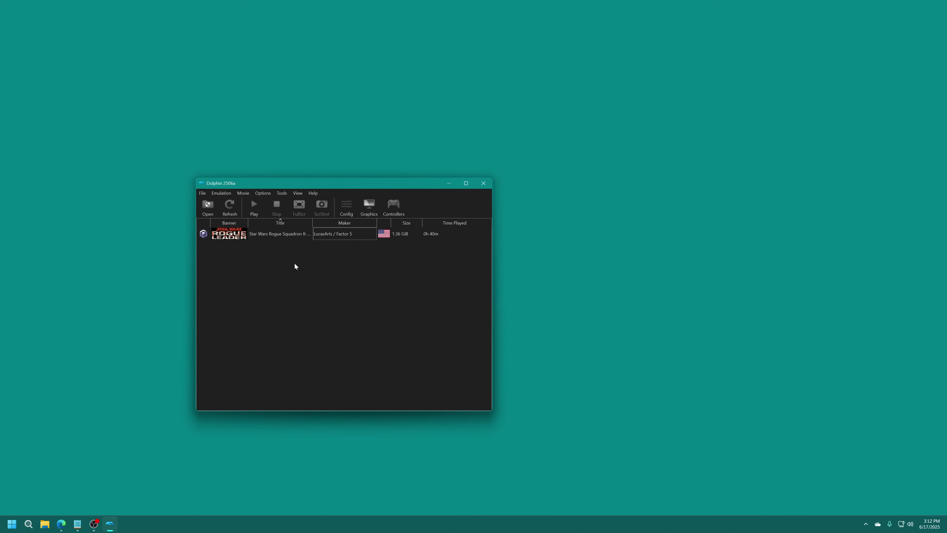
Add a desktop shortcut for the remaining Star Wars Rogue Squadron II entry
key("Left")
right_click(257, 236)
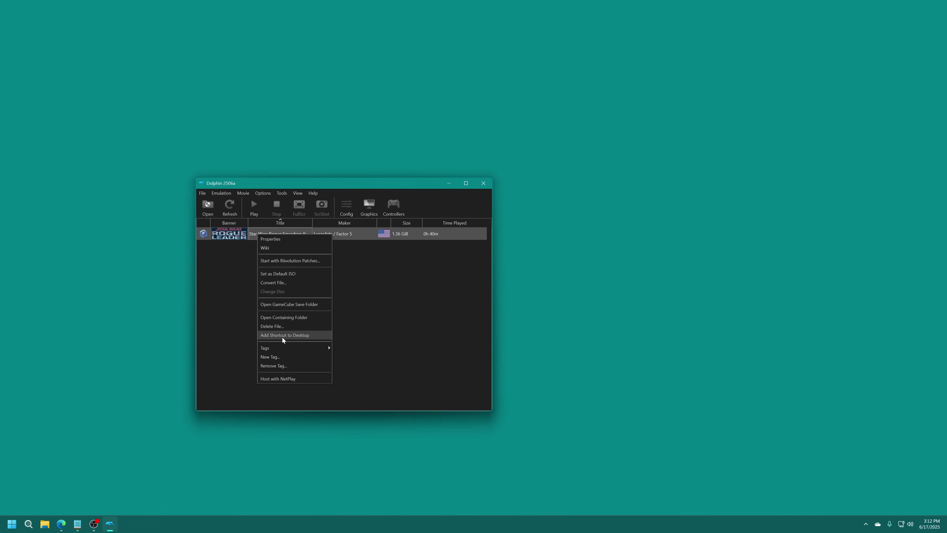
left_click(299, 337)
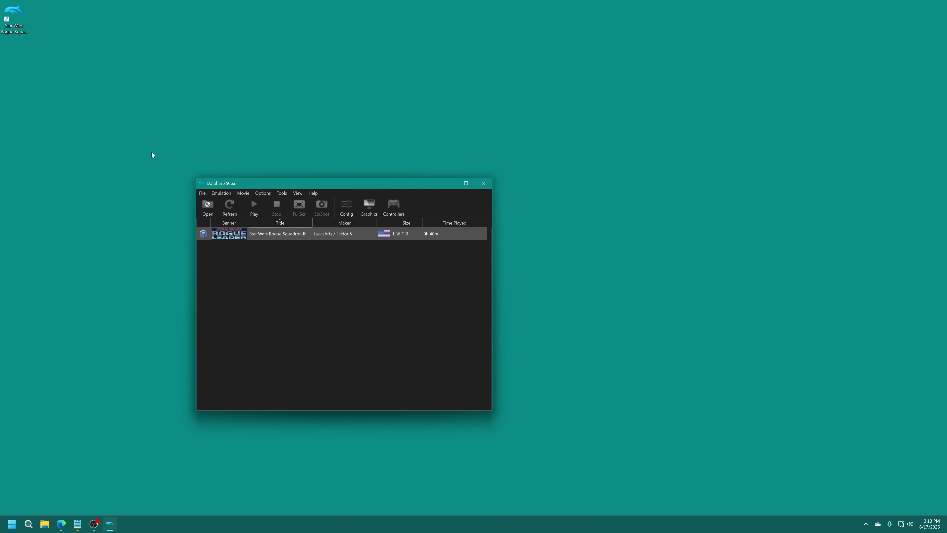
Close Dolphin, test launching the game directly from its desktop shortcut, and close it
left_click(14, 16)
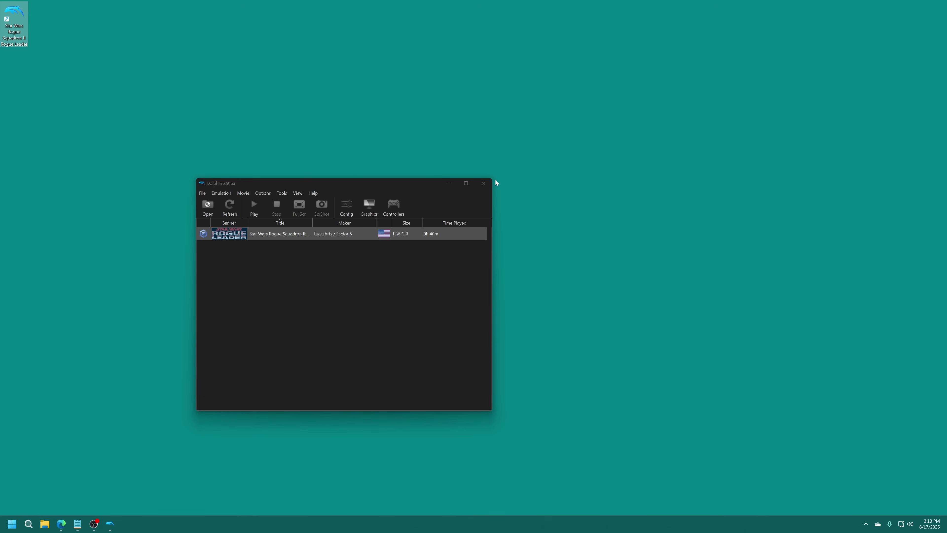
left_click(483, 183)
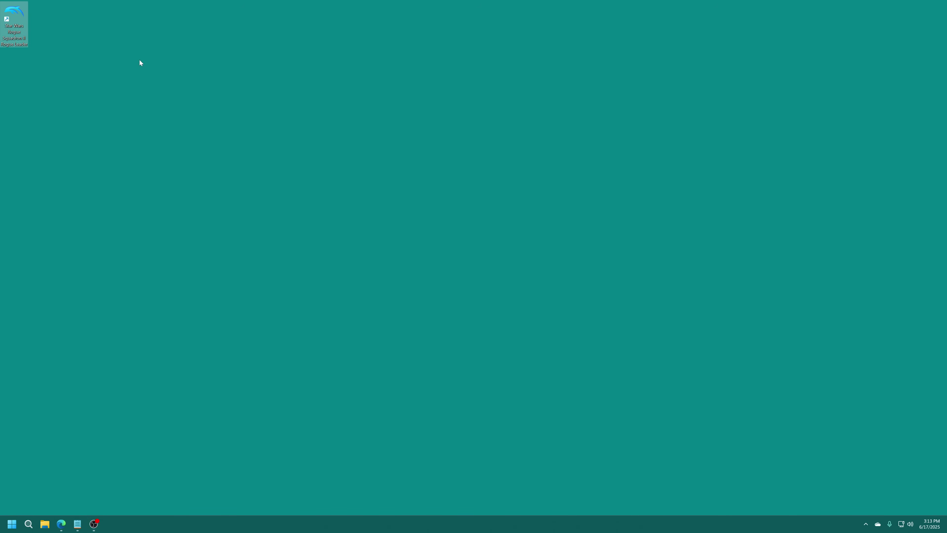
double_click(14, 15)
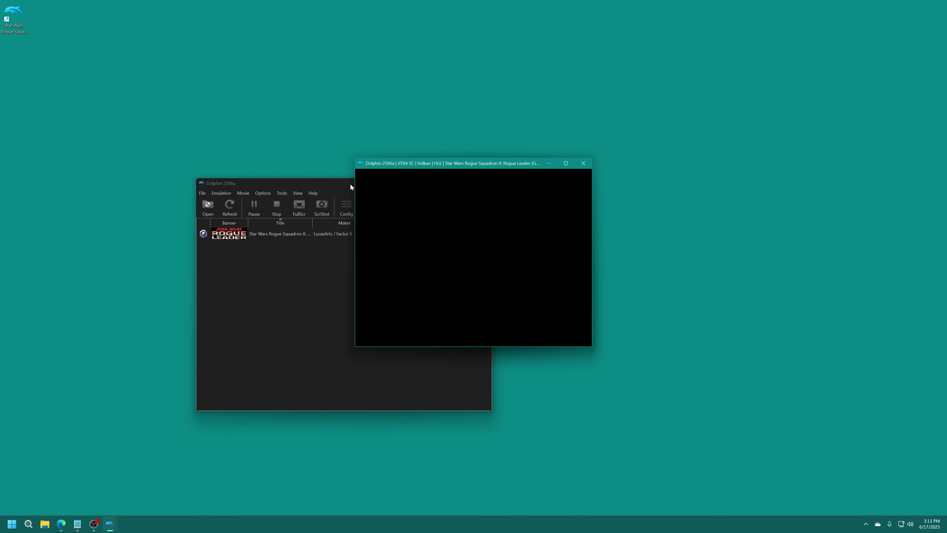
left_click(483, 182)
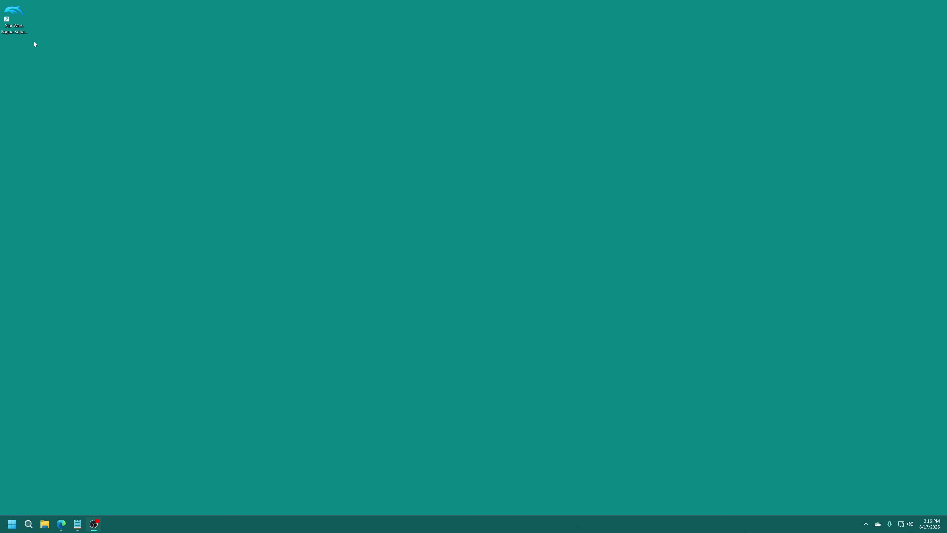
Change the Star Wars Rogue Squadron II desktop shortcut's icon to RS2.ico from the C:\Games\Rogue Squadron 2 folder
left_click(19, 16)
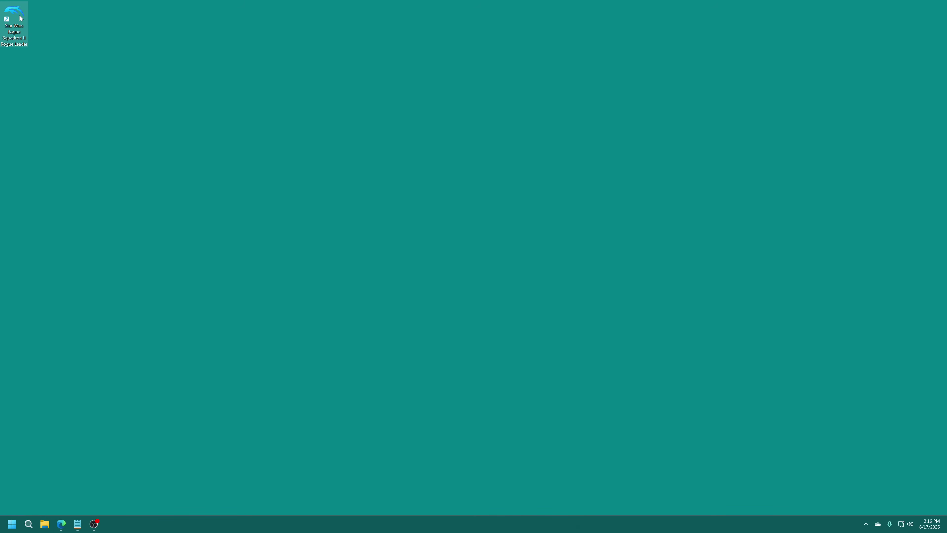
right_click(19, 15)
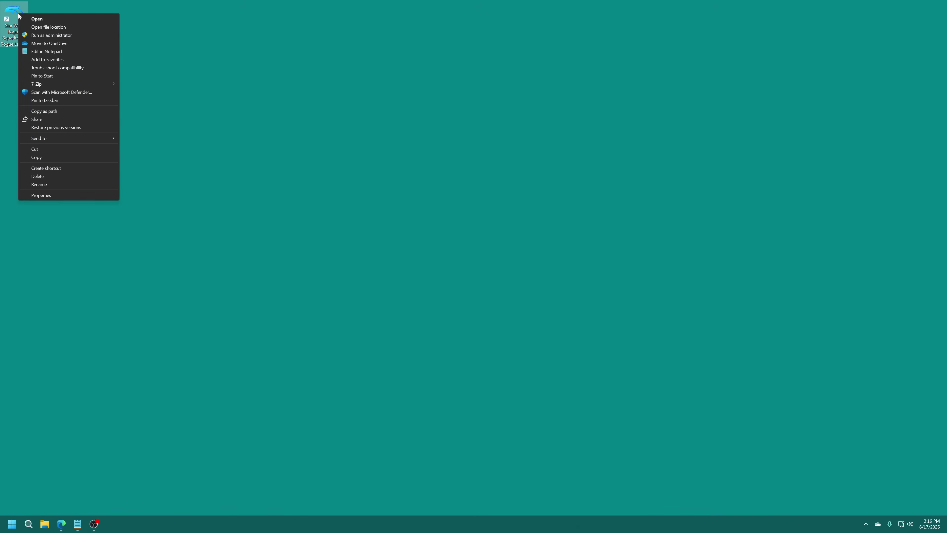
left_click(49, 196)
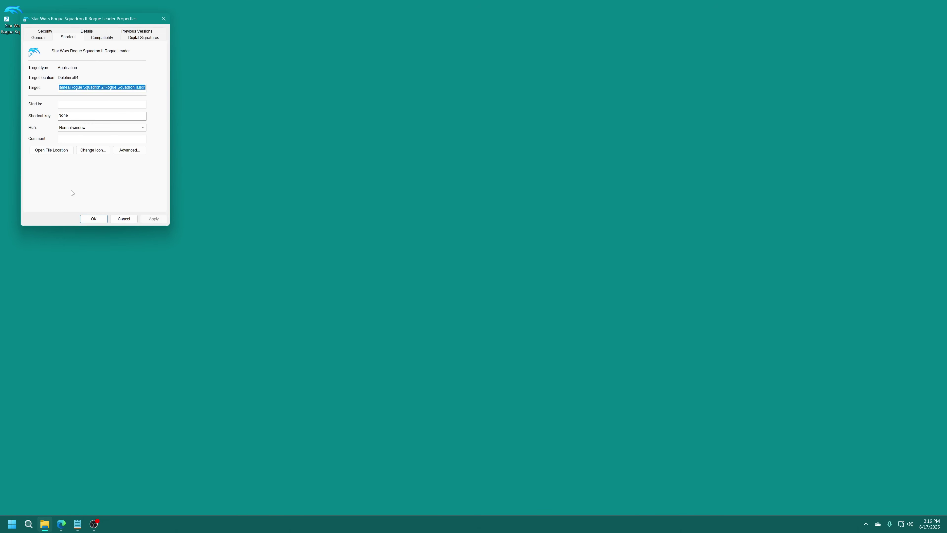
left_click(90, 151)
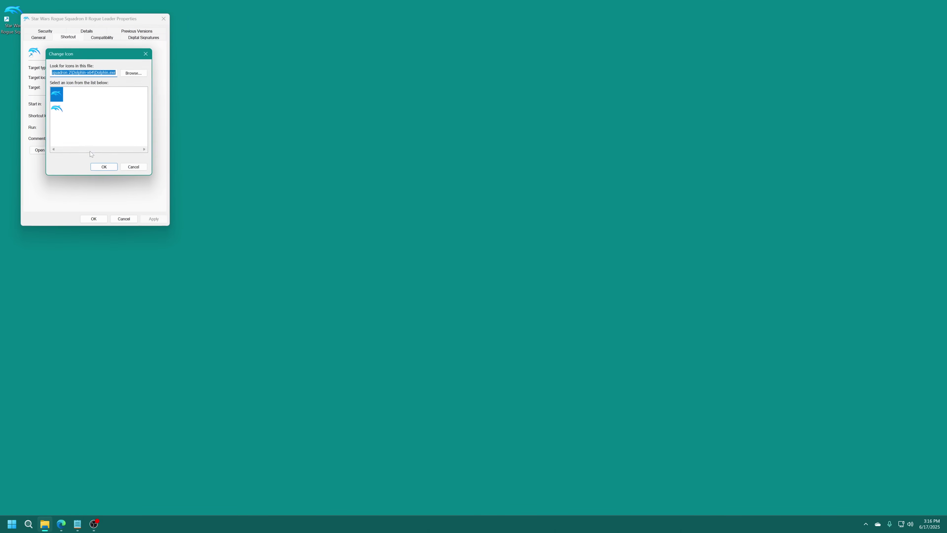
left_click(132, 74)
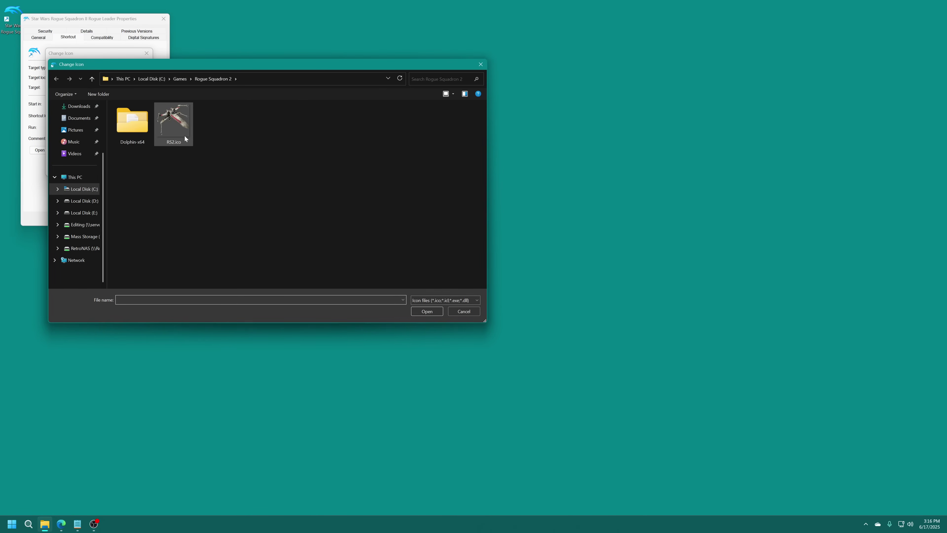
double_click(187, 140)
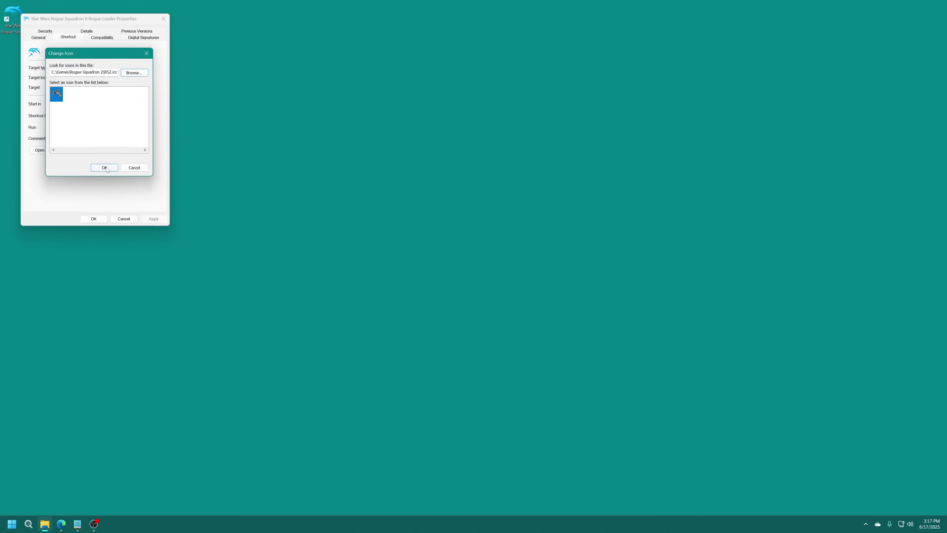
left_click(104, 168)
left_click(152, 218)
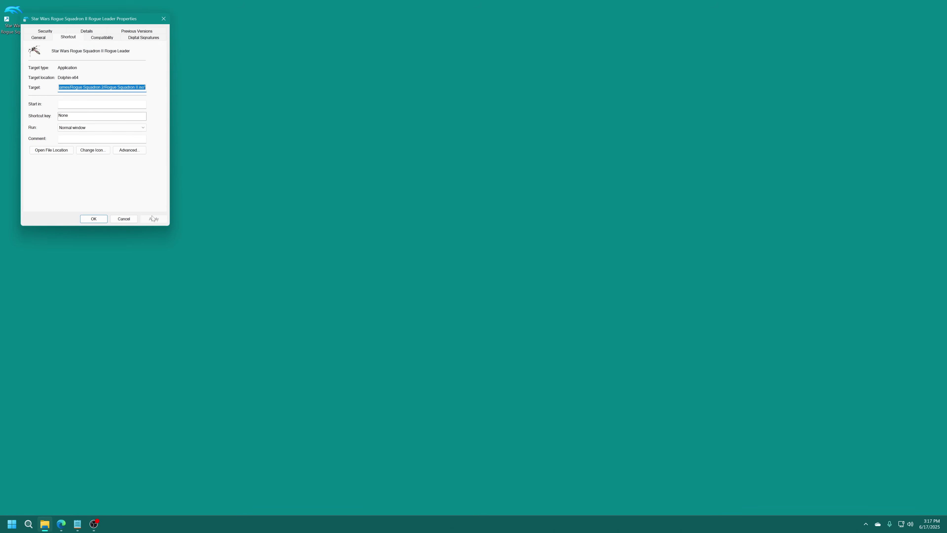
left_click(94, 220)
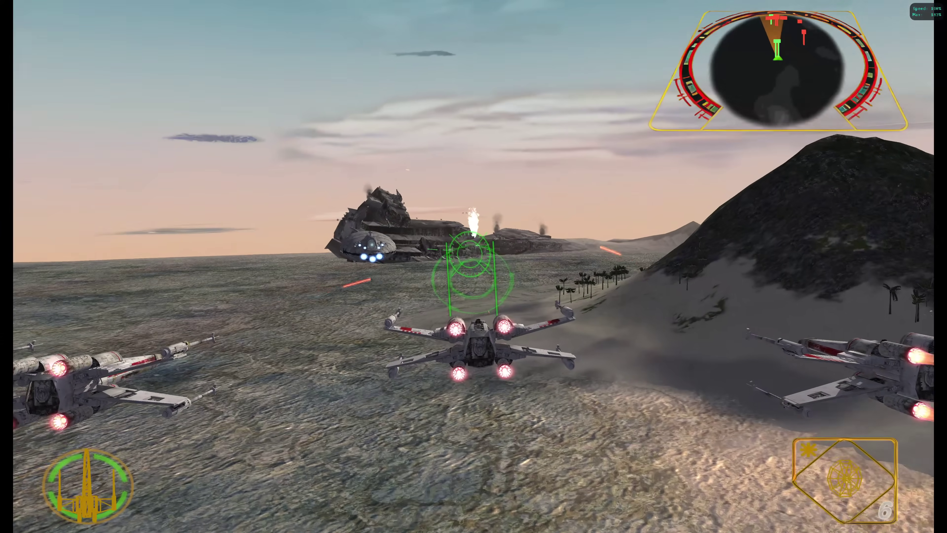
key("Up")
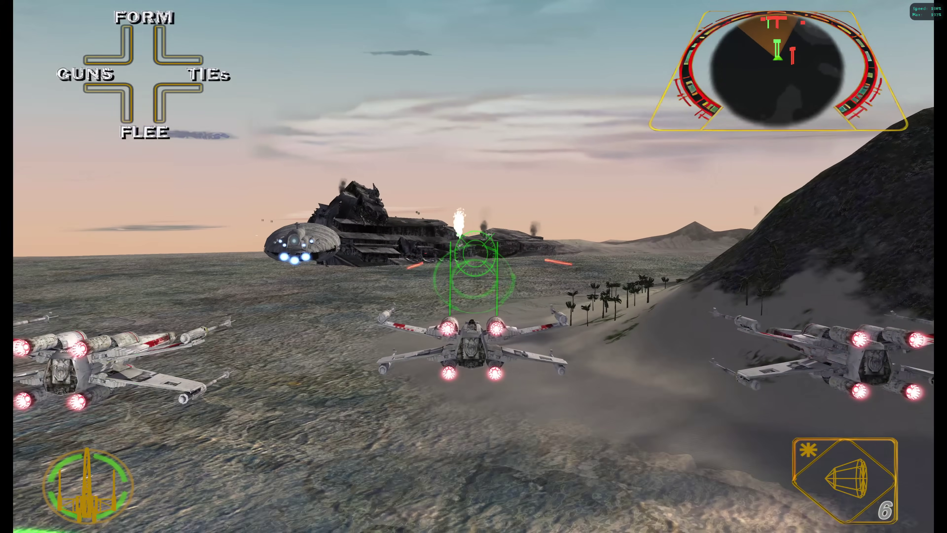